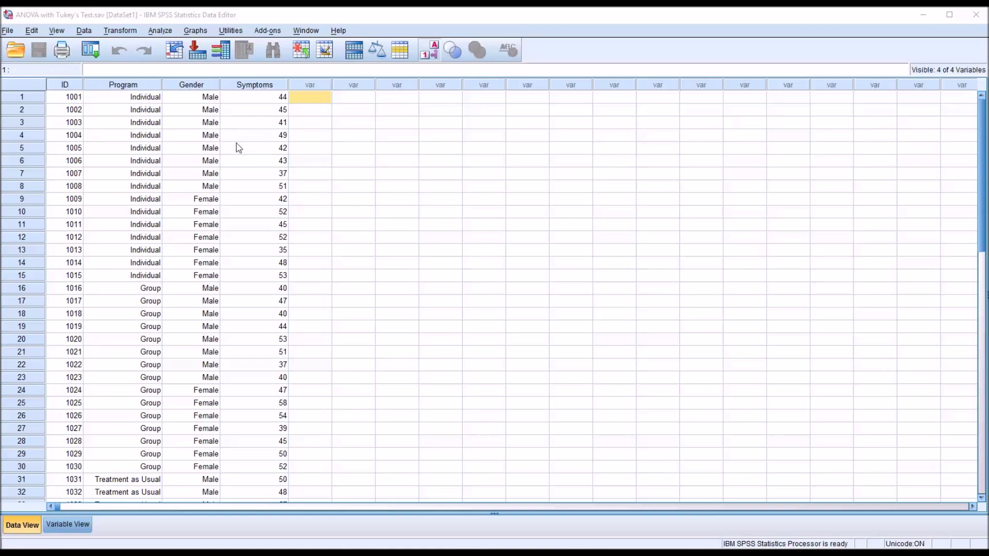
Step: Examine the Program column and the first records of its Individual, Group and Treatment as Usual levels
{"action": "left_click", "coordinate": [114, 87]}
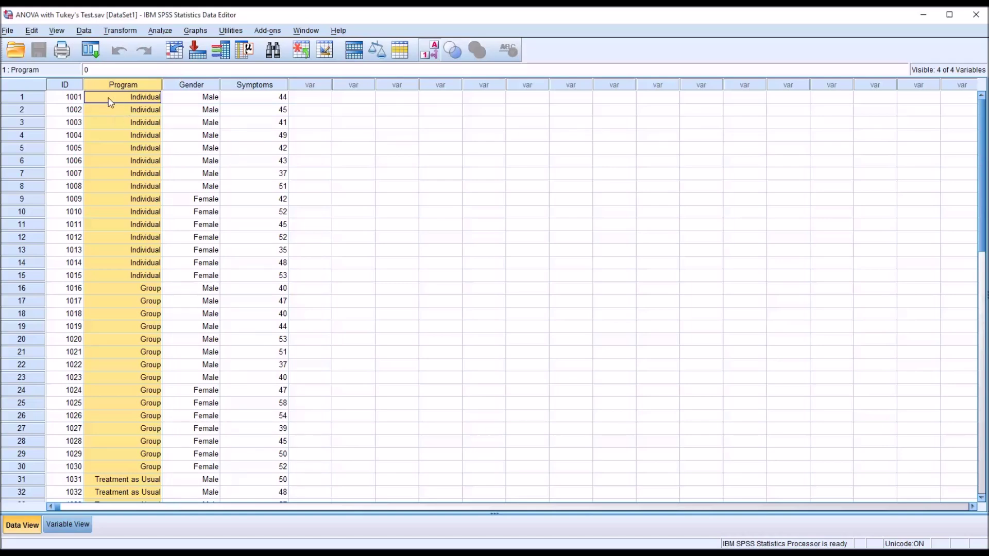
{"action": "double_click", "coordinate": [109, 100]}
{"action": "left_click", "coordinate": [110, 111]}
{"action": "left_click", "coordinate": [111, 101]}
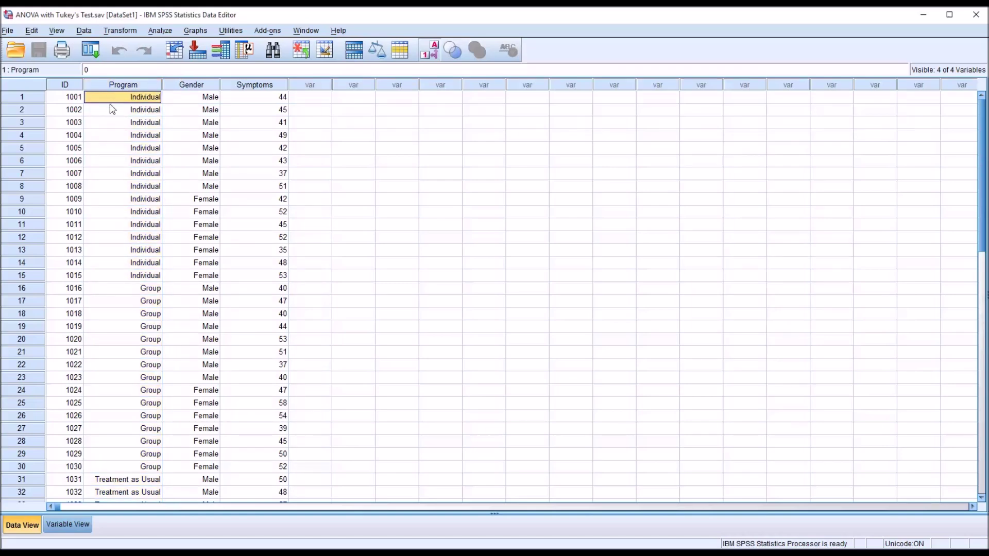
{"action": "left_click", "coordinate": [117, 289]}
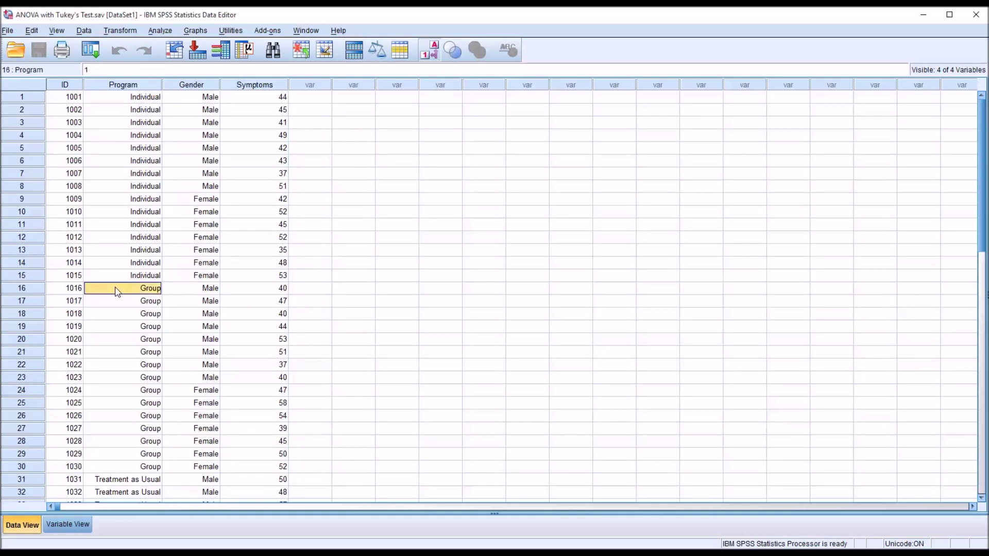
{"action": "left_click", "coordinate": [125, 480]}
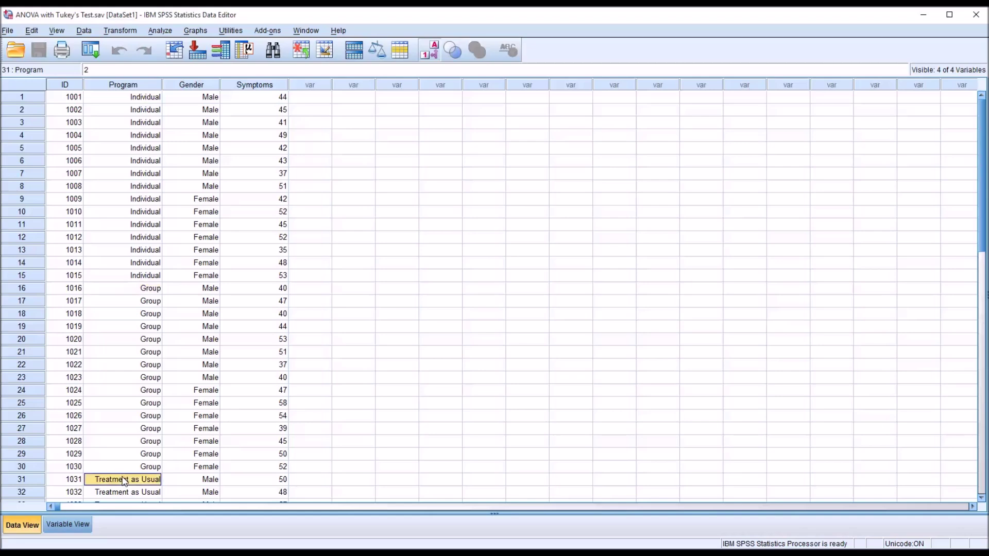
{"action": "left_click", "coordinate": [105, 102]}
{"action": "left_click", "coordinate": [109, 289]}
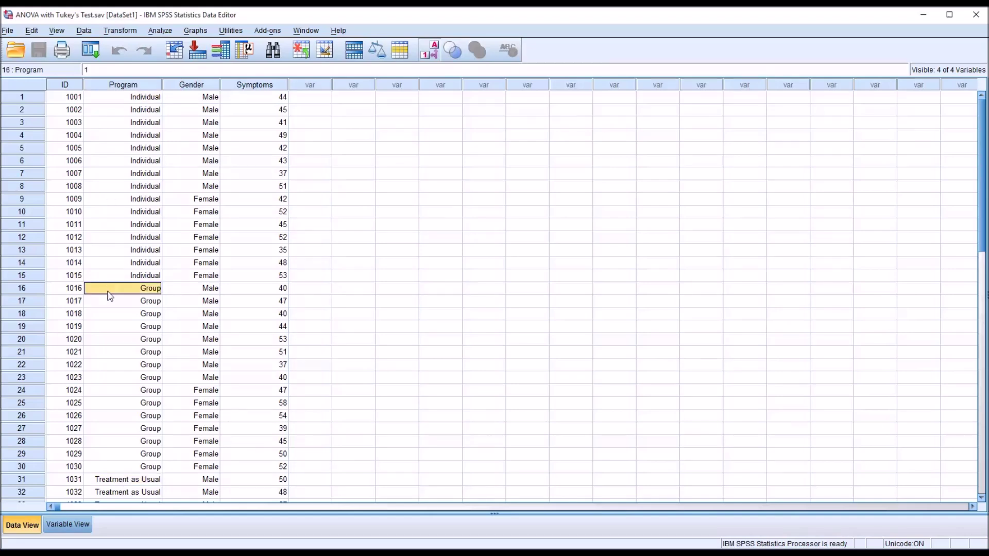
{"action": "left_click", "coordinate": [123, 482]}
{"action": "left_click", "coordinate": [126, 85]}
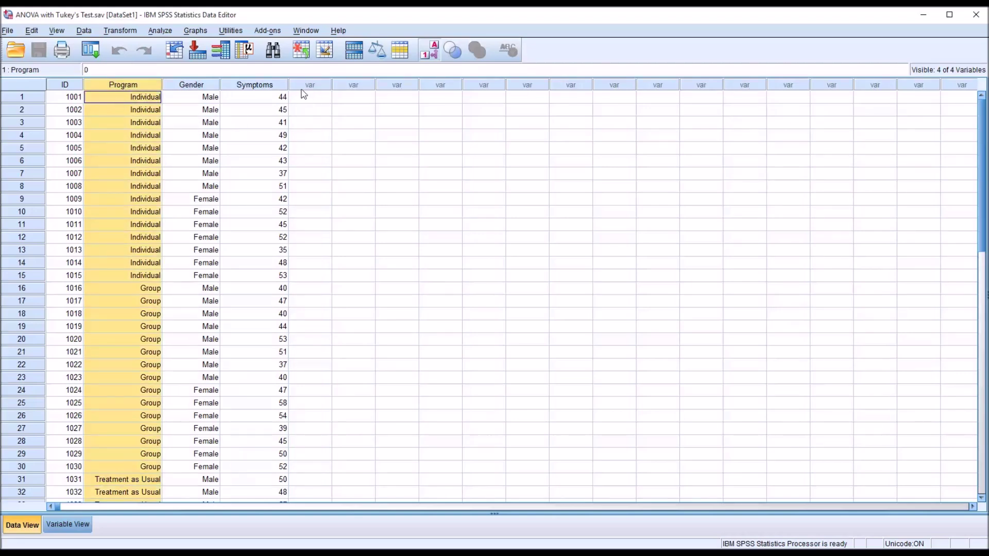
{"action": "left_click", "coordinate": [116, 98]}
{"action": "left_click", "coordinate": [117, 110]}
{"action": "left_click", "coordinate": [111, 288]}
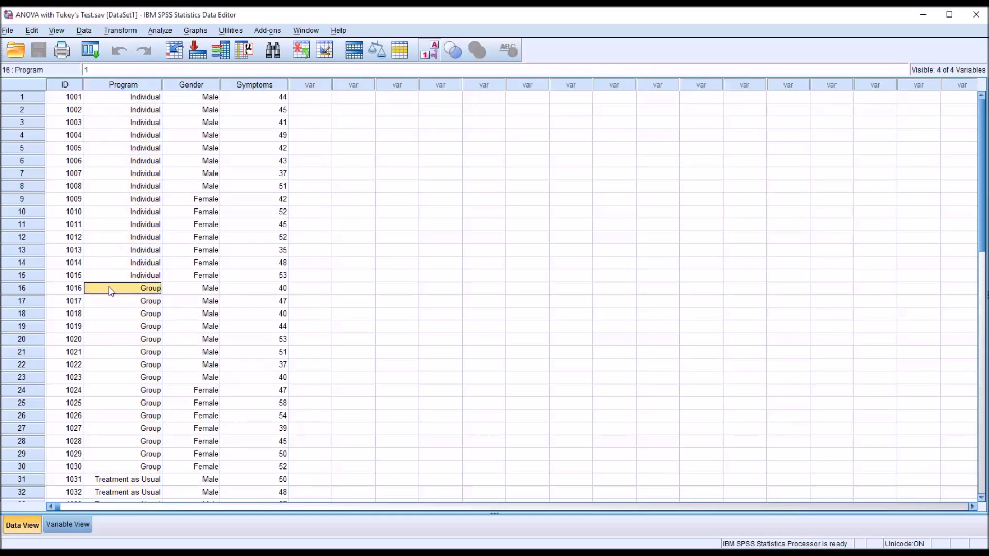
{"action": "left_click", "coordinate": [114, 480]}
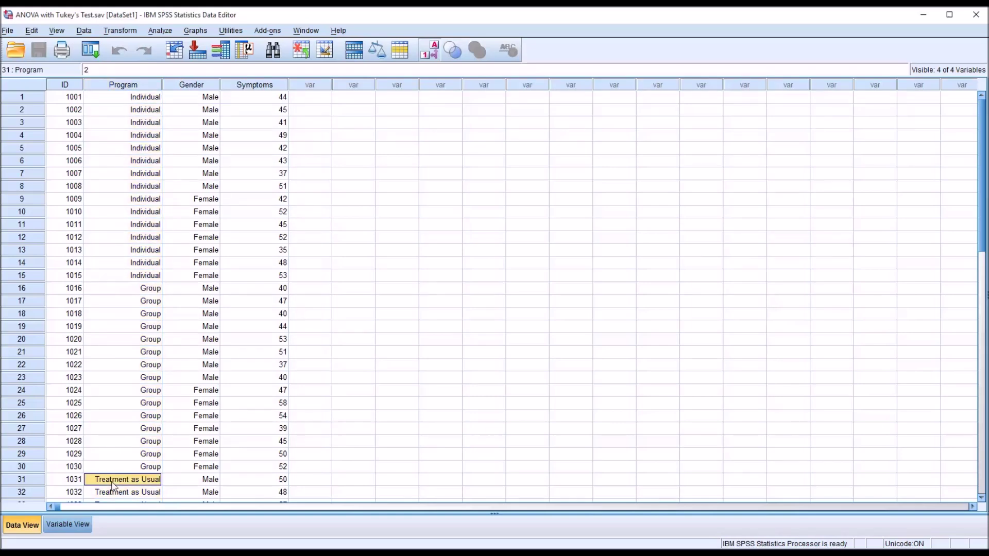
Step: Examine the Symptoms scores as the outcome measure alongside the three treatment programs they are compared across
{"action": "left_click", "coordinate": [262, 85]}
{"action": "left_click", "coordinate": [259, 98]}
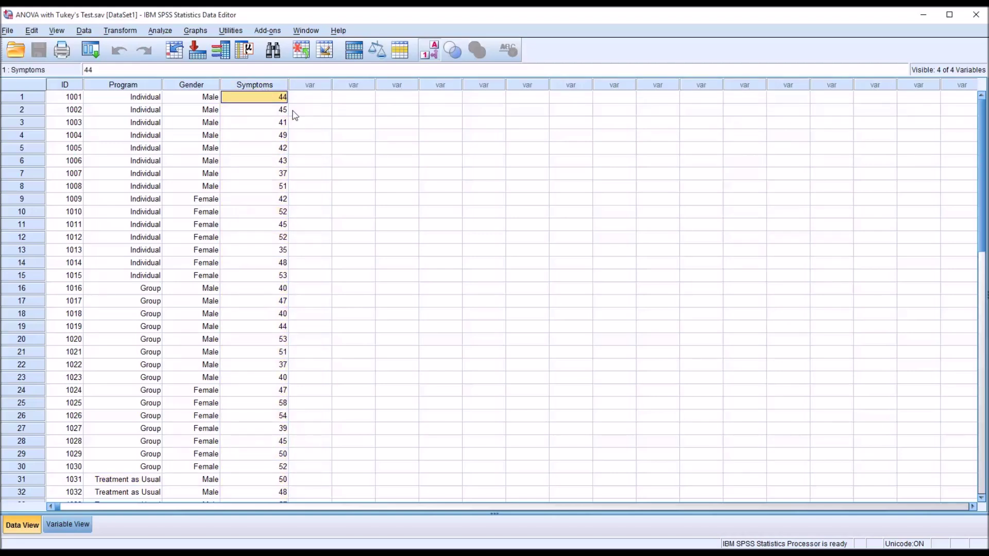
{"action": "left_click", "coordinate": [264, 87]}
{"action": "left_click", "coordinate": [269, 97]}
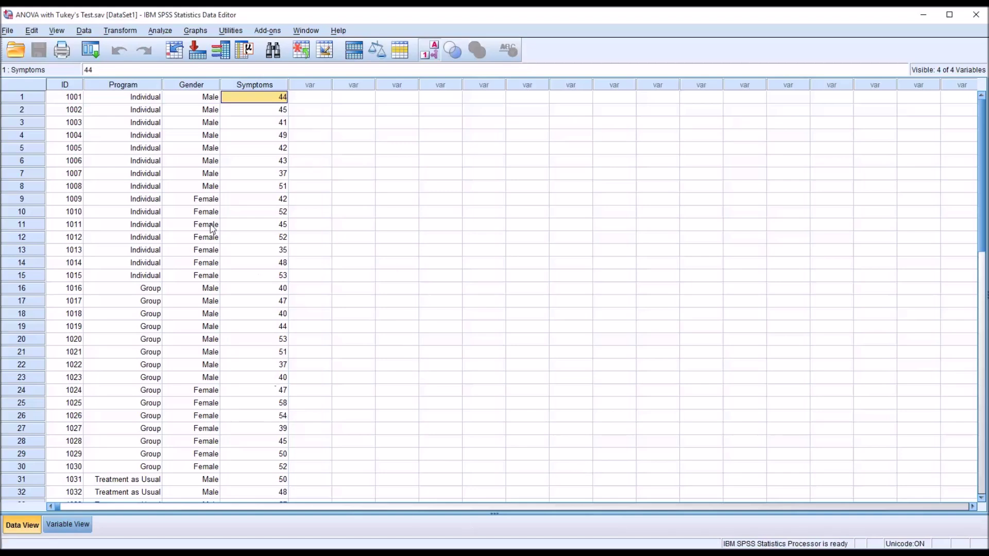
{"action": "left_click", "coordinate": [120, 98]}
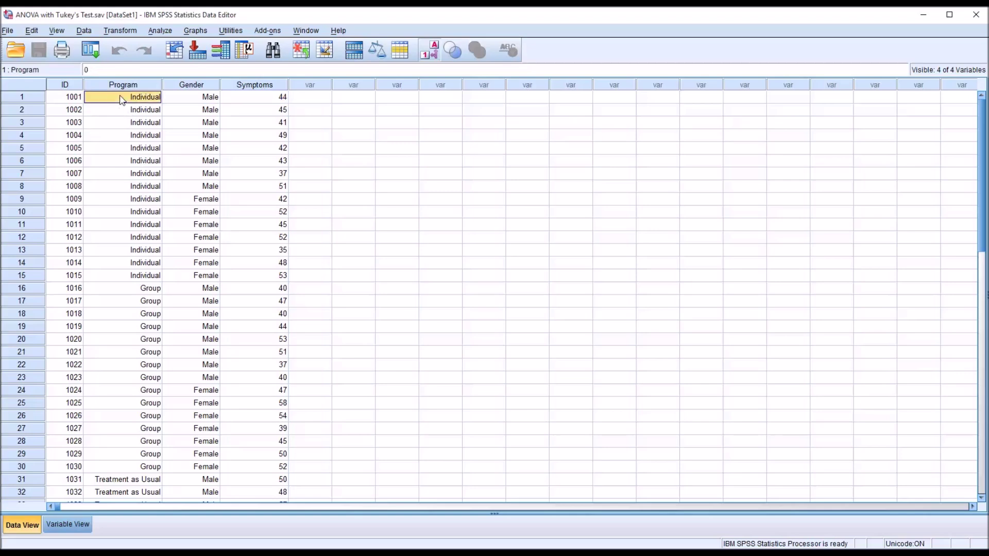
{"action": "left_click", "coordinate": [117, 290]}
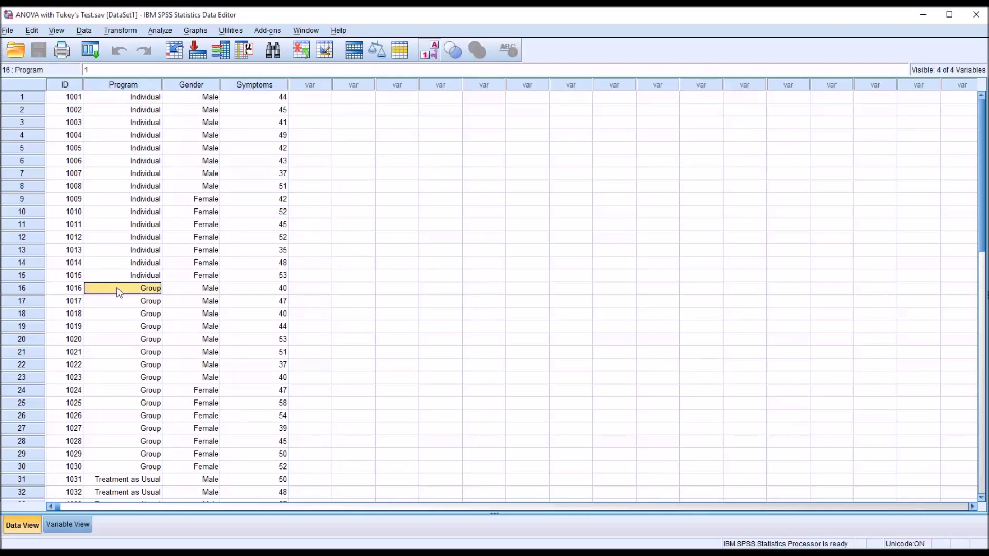
{"action": "left_click", "coordinate": [115, 480]}
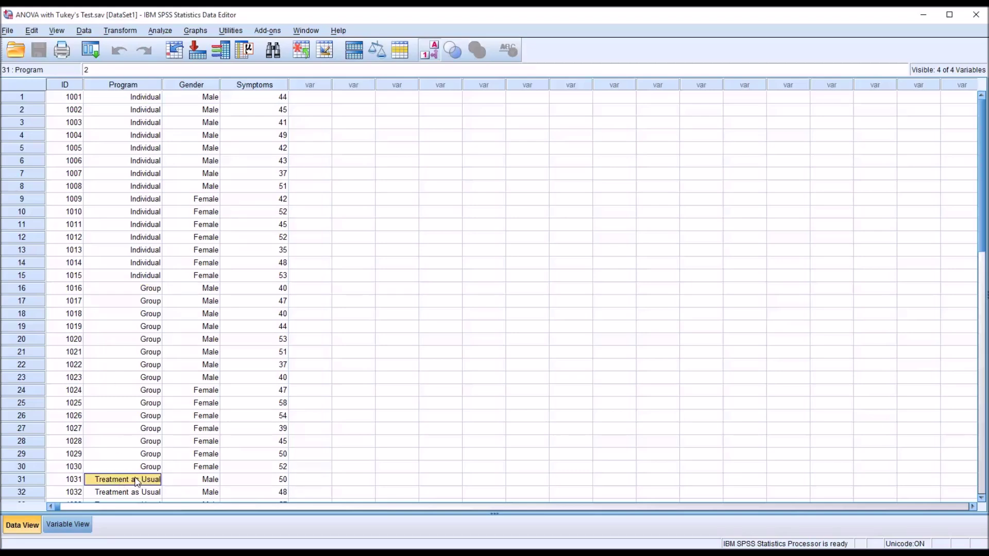
{"action": "left_click", "coordinate": [254, 85]}
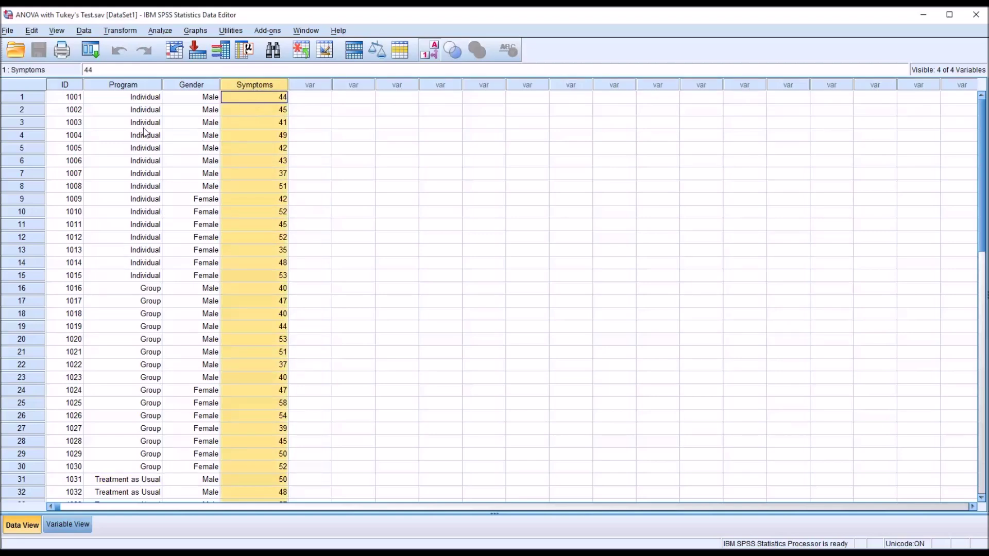
{"action": "left_click", "coordinate": [105, 98]}
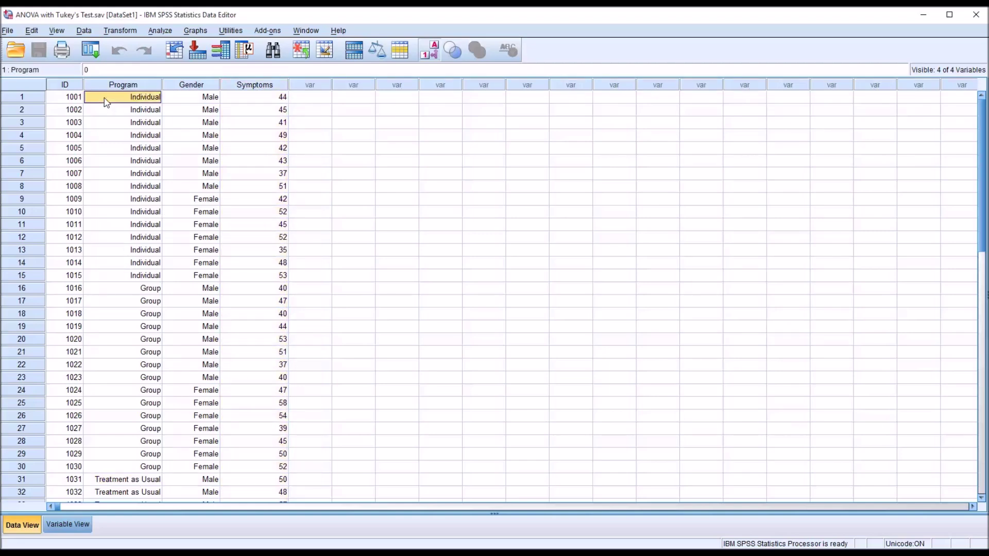
{"action": "left_click", "coordinate": [109, 290]}
{"action": "left_click", "coordinate": [126, 482]}
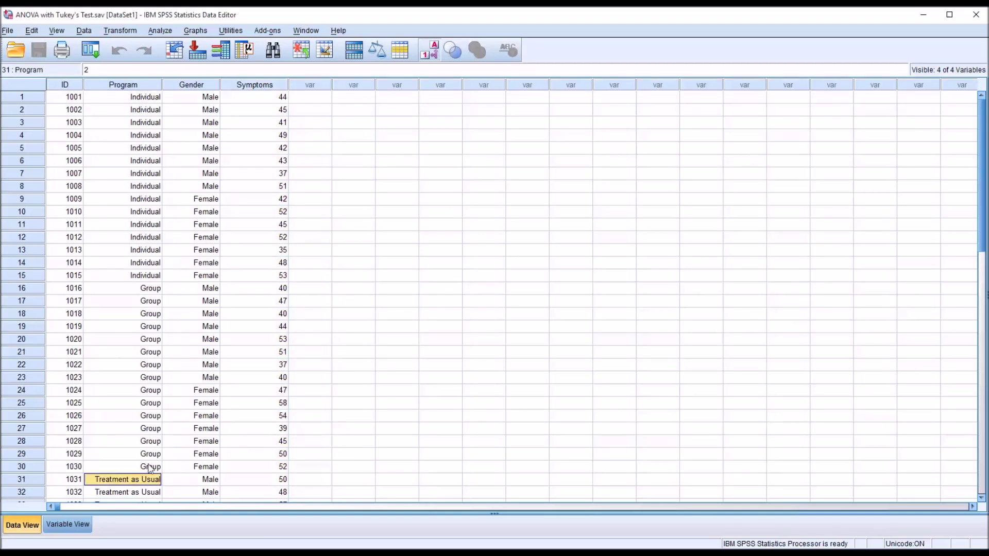
{"action": "left_click", "coordinate": [317, 99]}
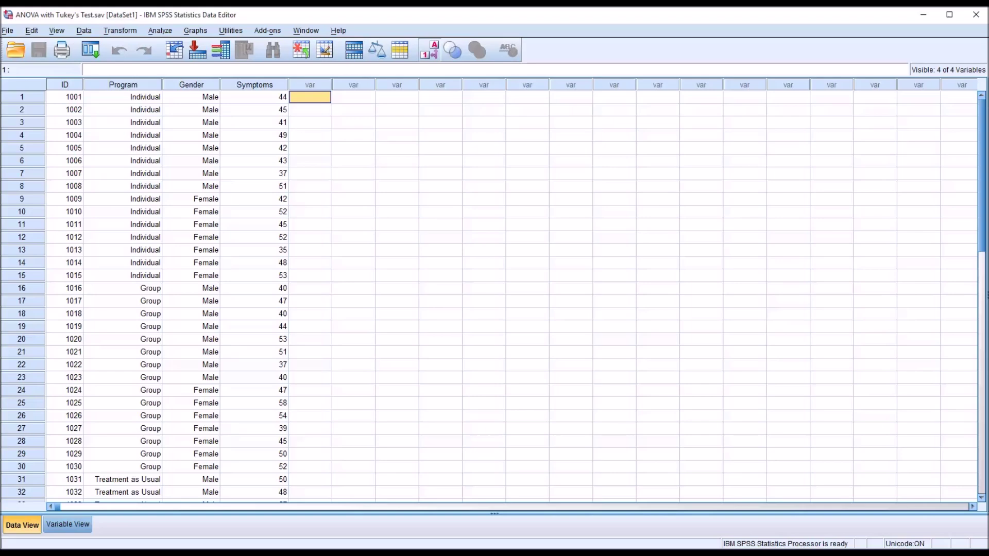
Step: Inspect how cases are assigned to the program levels, including the Individual block, and review the Program and Symptoms columns as analysis variables
{"action": "left_click", "coordinate": [108, 211]}
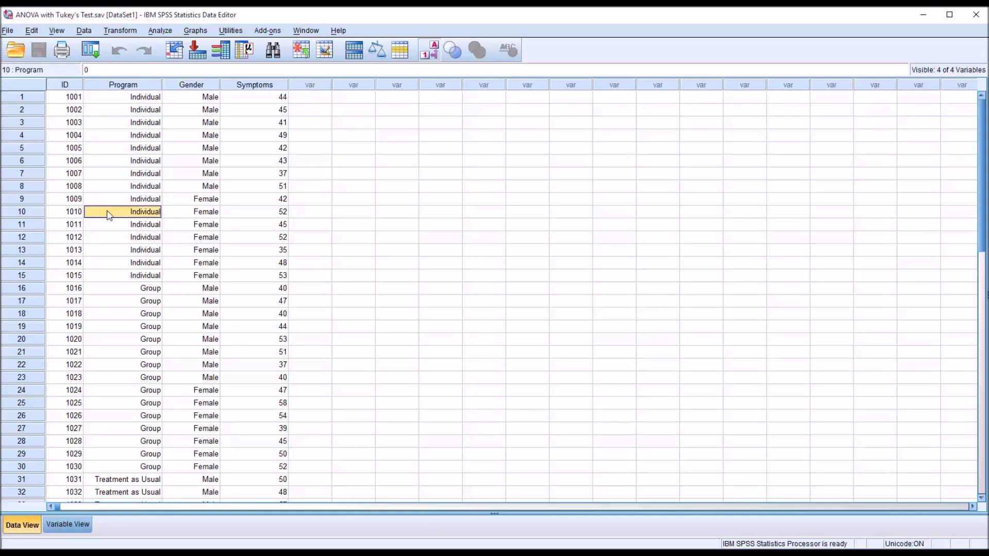
{"action": "left_click", "coordinate": [114, 302]}
{"action": "left_click", "coordinate": [129, 481]}
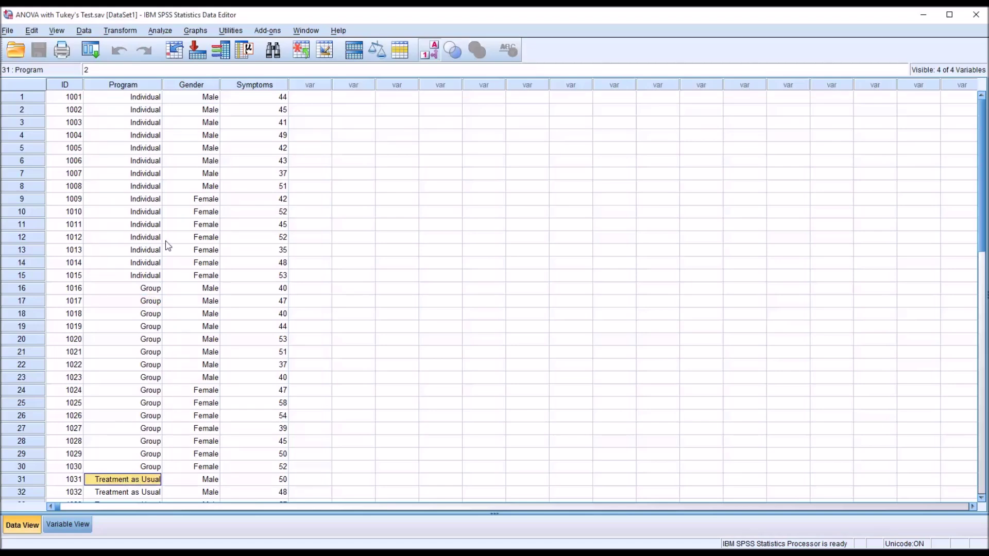
{"action": "left_click_drag", "start_coordinate": [111, 100], "coordinate": [111, 276]}
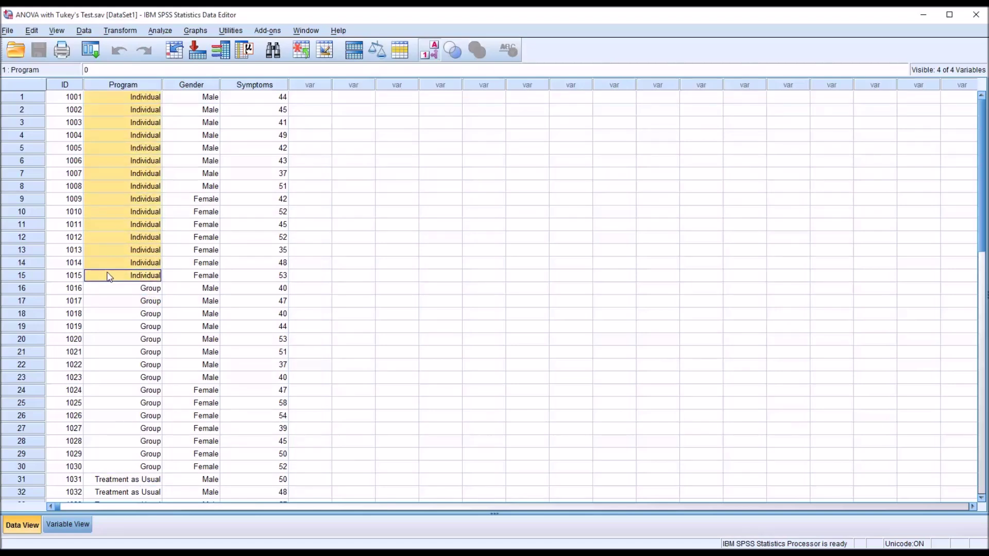
{"action": "double_click", "coordinate": [120, 100]}
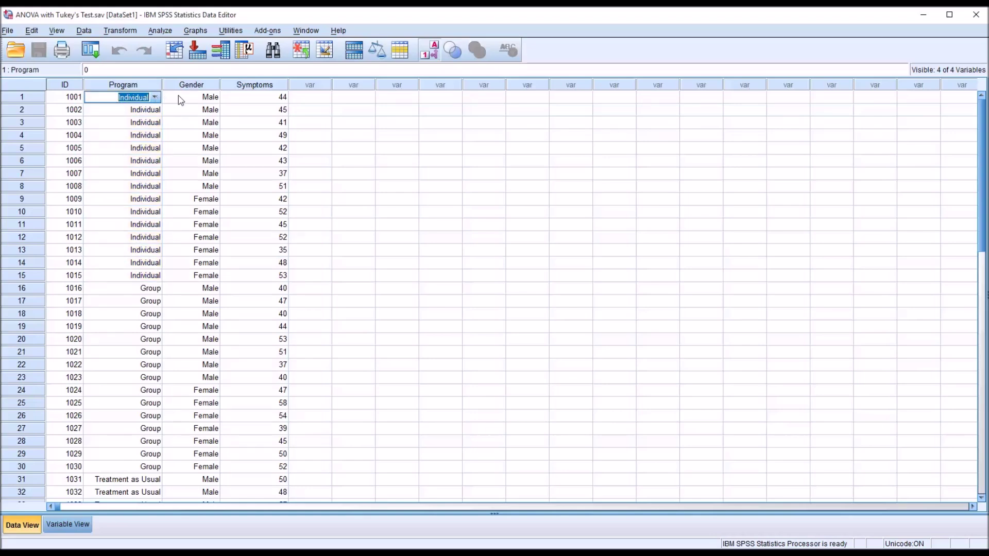
{"action": "left_click", "coordinate": [293, 101]}
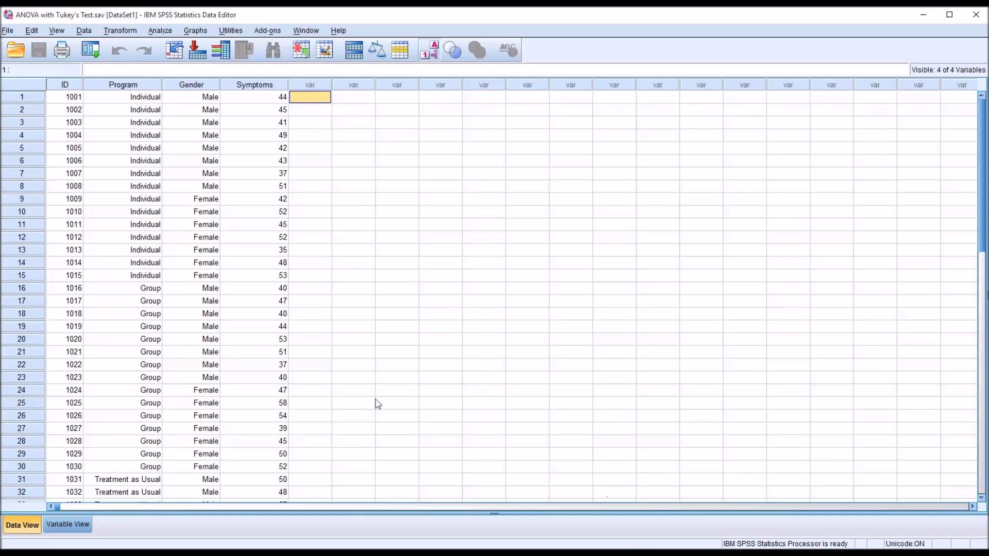
{"action": "left_click", "coordinate": [118, 90]}
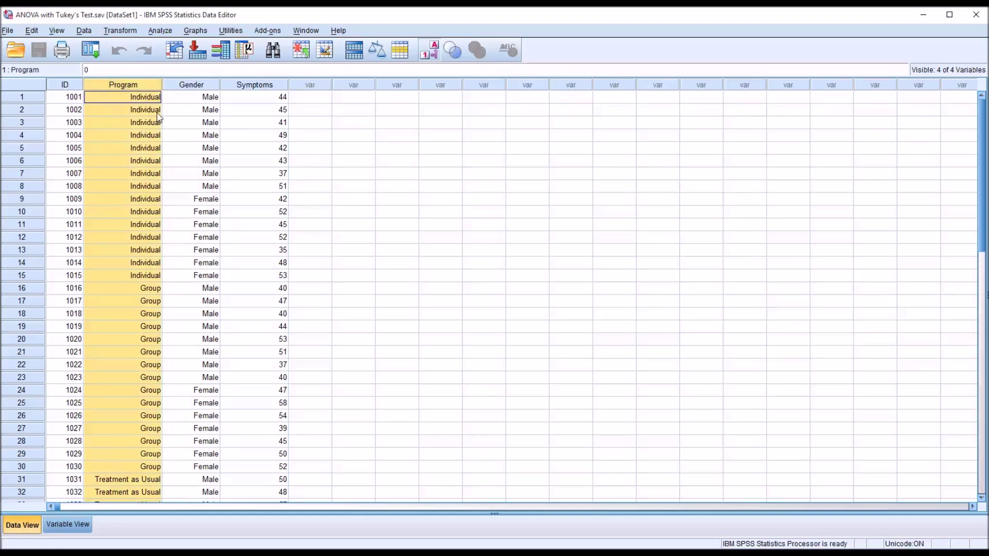
{"action": "left_click", "coordinate": [314, 104]}
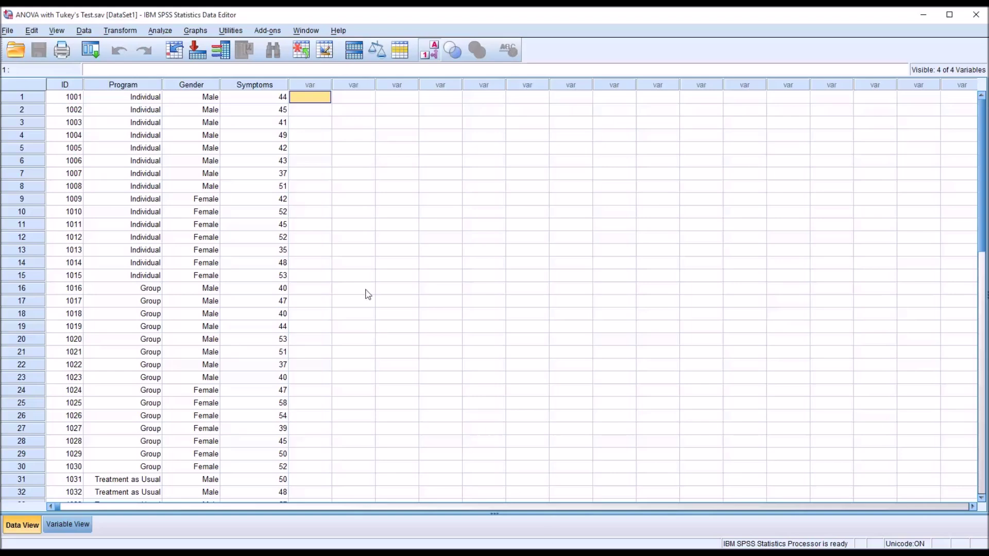
{"action": "left_click", "coordinate": [254, 86]}
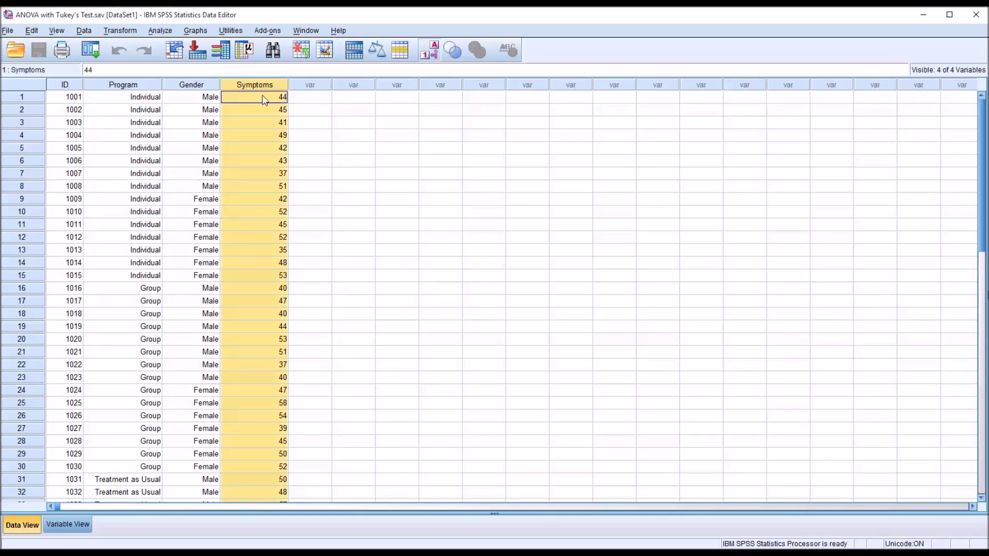
{"action": "left_click", "coordinate": [293, 98]}
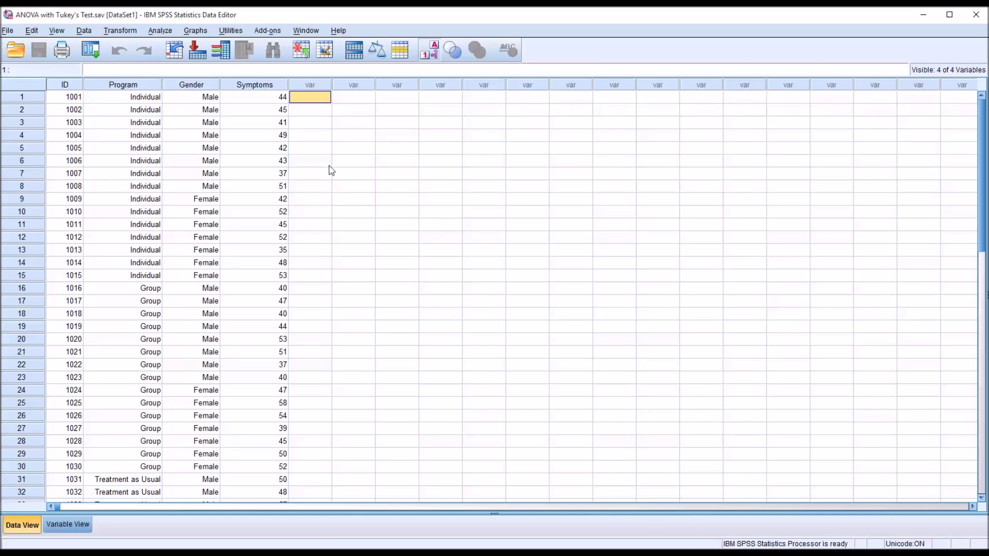
Step: Start an Explore descriptive analysis with Symptoms as the dependent variable
{"action": "left_click", "coordinate": [163, 31]}
{"action": "mouse_move", "coordinate": [170, 62]}
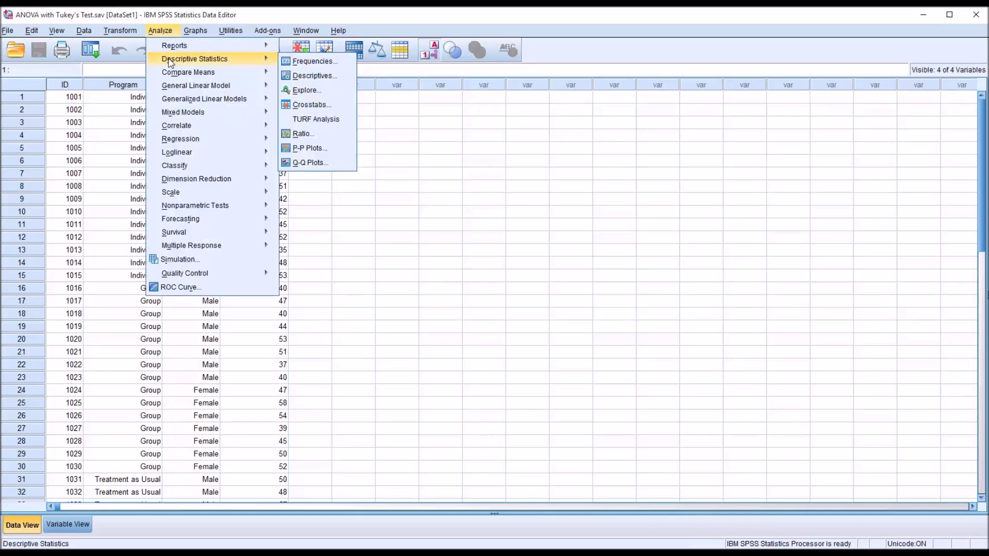
{"action": "left_click", "coordinate": [305, 90]}
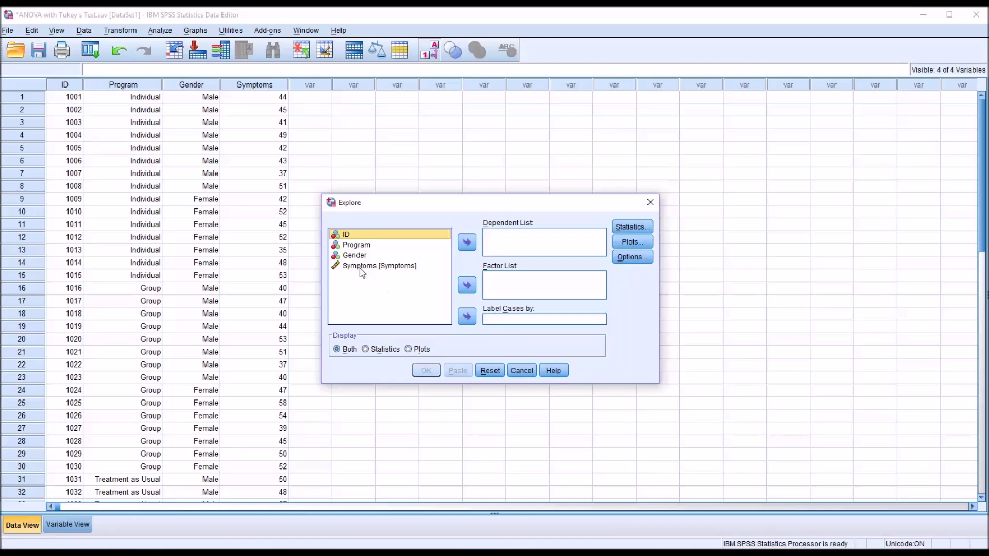
{"action": "left_click_drag", "start_coordinate": [360, 268], "coordinate": [496, 245]}
Step: Check the Statistics settings and the missing-value Options of the Explore analysis
{"action": "left_click", "coordinate": [630, 225]}
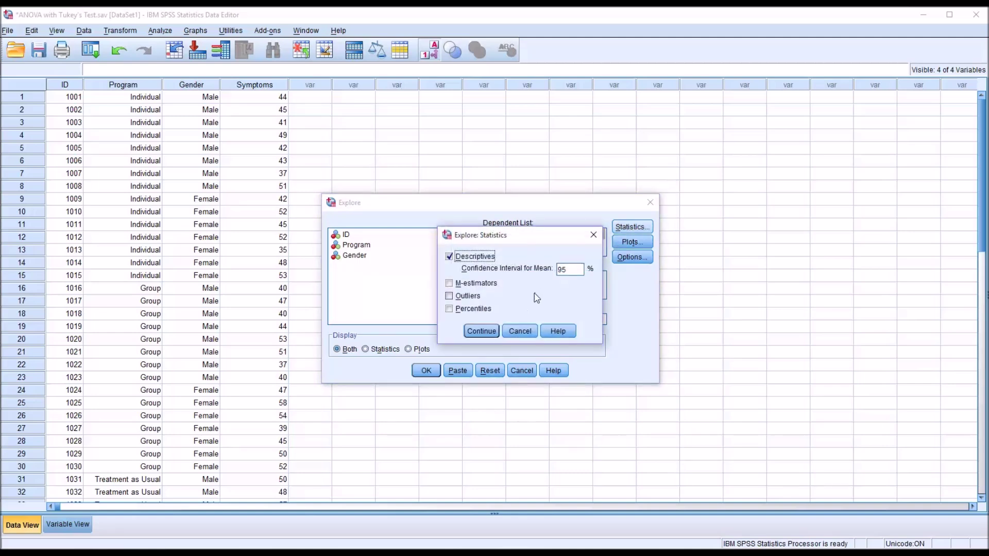
{"action": "left_click", "coordinate": [517, 331]}
{"action": "left_click", "coordinate": [620, 260]}
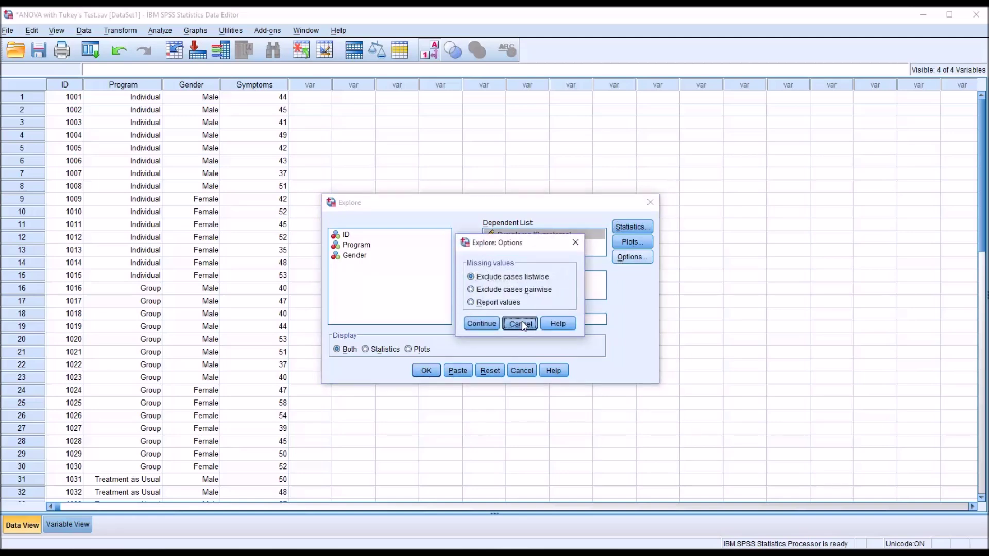
{"action": "left_click", "coordinate": [521, 323]}
Step: Replace the stem-and-leaf plot with a histogram, enable normality plots with tests, and run the Explore analysis
{"action": "left_click", "coordinate": [627, 242]}
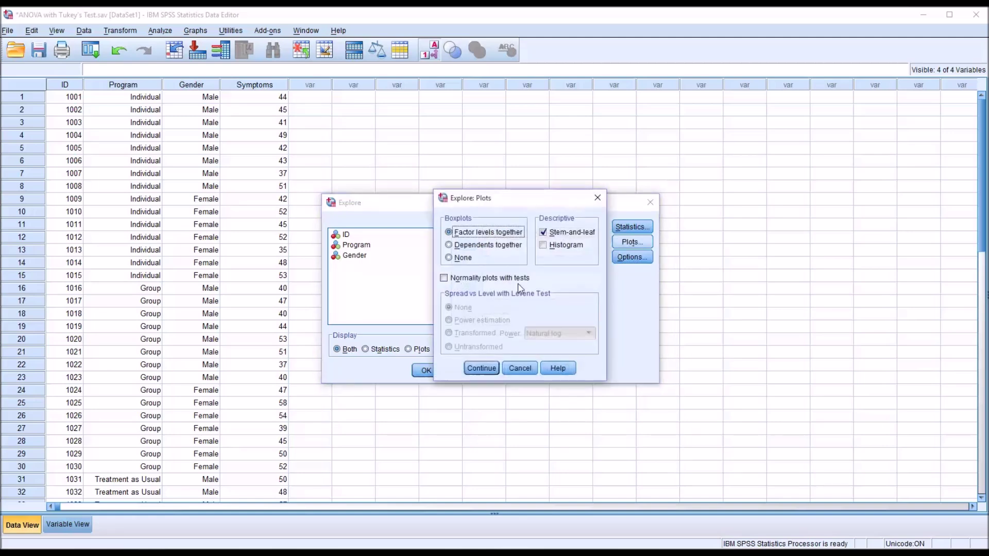
{"action": "left_click", "coordinate": [544, 233]}
{"action": "left_click", "coordinate": [543, 245]}
{"action": "left_click", "coordinate": [444, 278]}
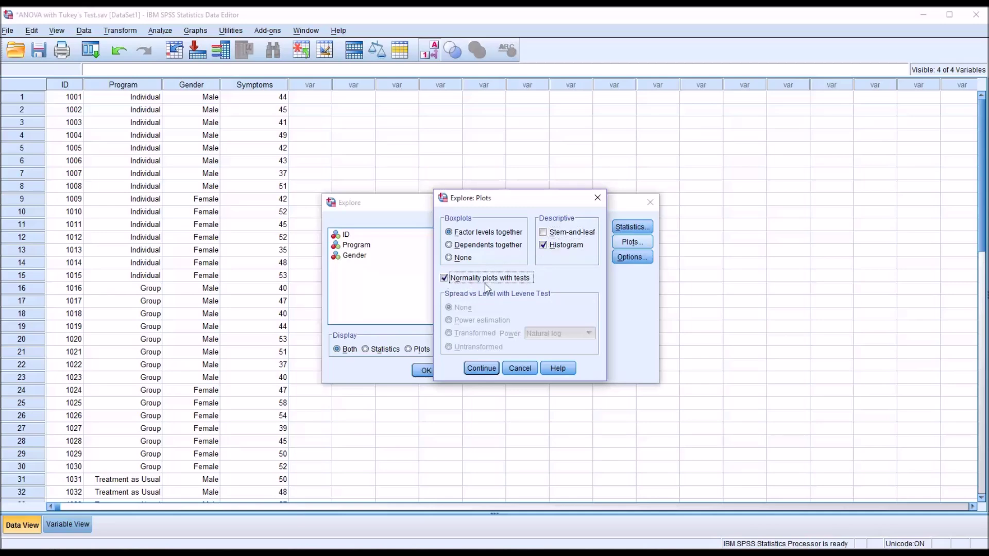
{"action": "left_click", "coordinate": [486, 372]}
{"action": "left_click", "coordinate": [425, 371]}
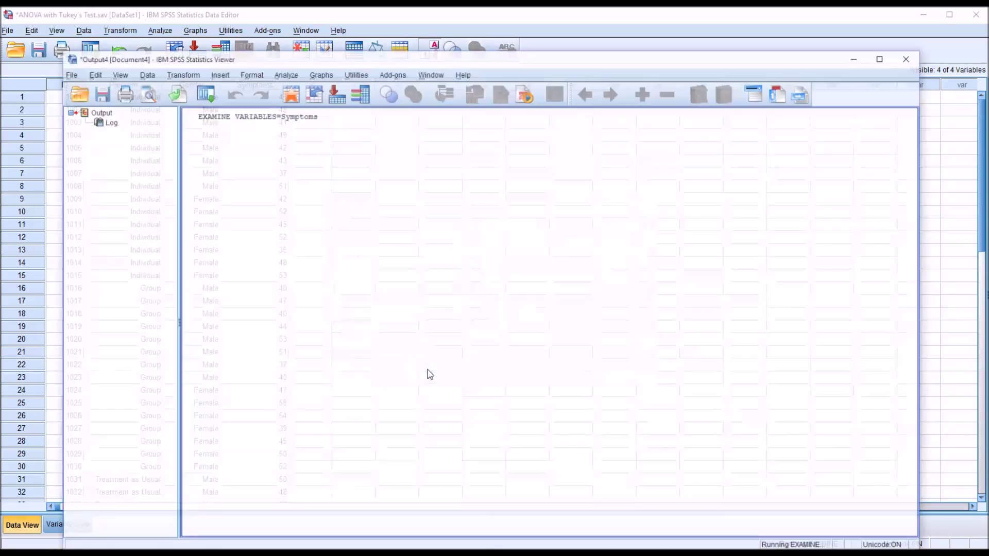
Step: Review the Explore output for Symptoms, from the descriptives and normality tests down to the boxplot
{"action": "left_click_drag", "start_coordinate": [479, 63], "coordinate": [483, 40]}
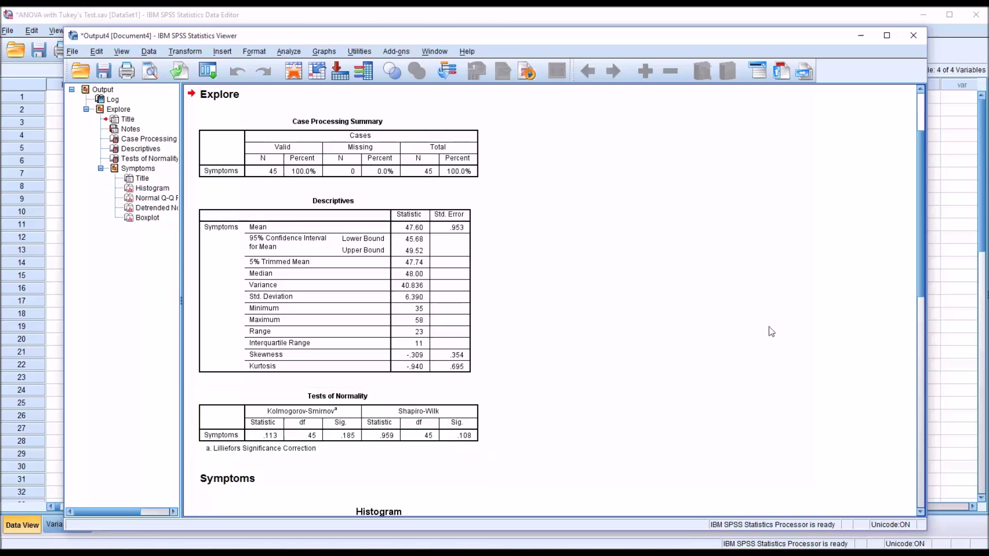
{"action": "left_click_drag", "start_coordinate": [920, 261], "coordinate": [915, 475]}
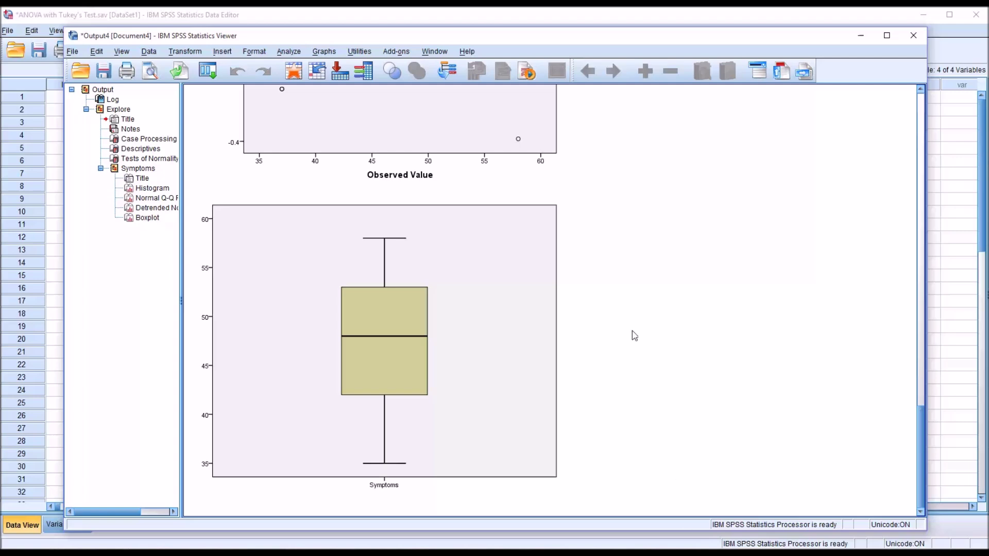
Step: Split the data file by Program, organizing output by groups and sorting the file by the grouping variable
{"action": "left_click", "coordinate": [336, 20]}
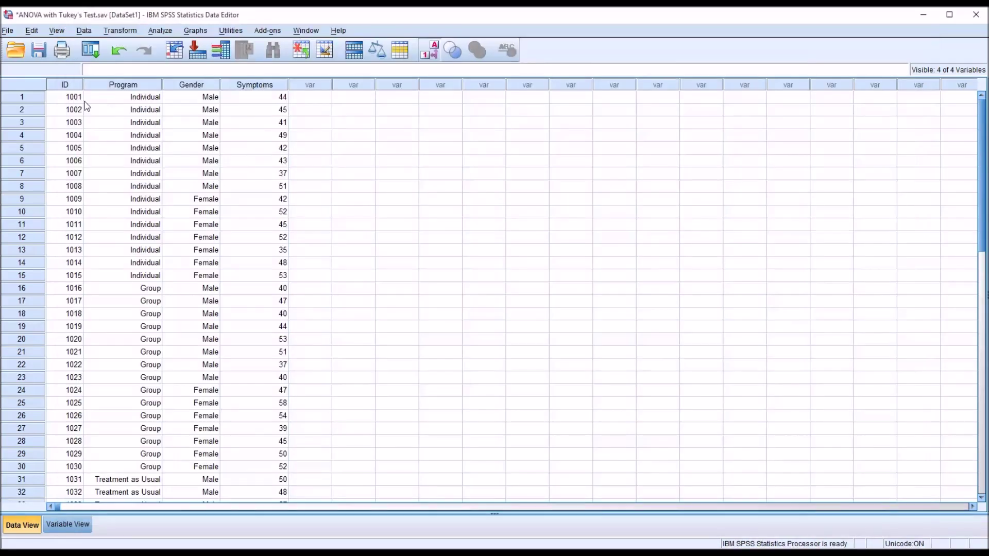
{"action": "left_click", "coordinate": [84, 30]}
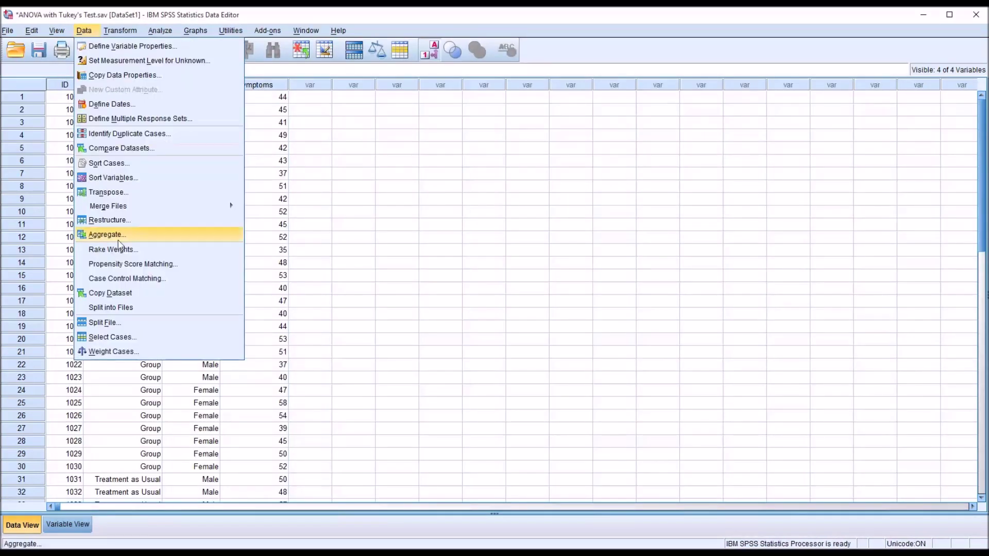
{"action": "left_click", "coordinate": [115, 325]}
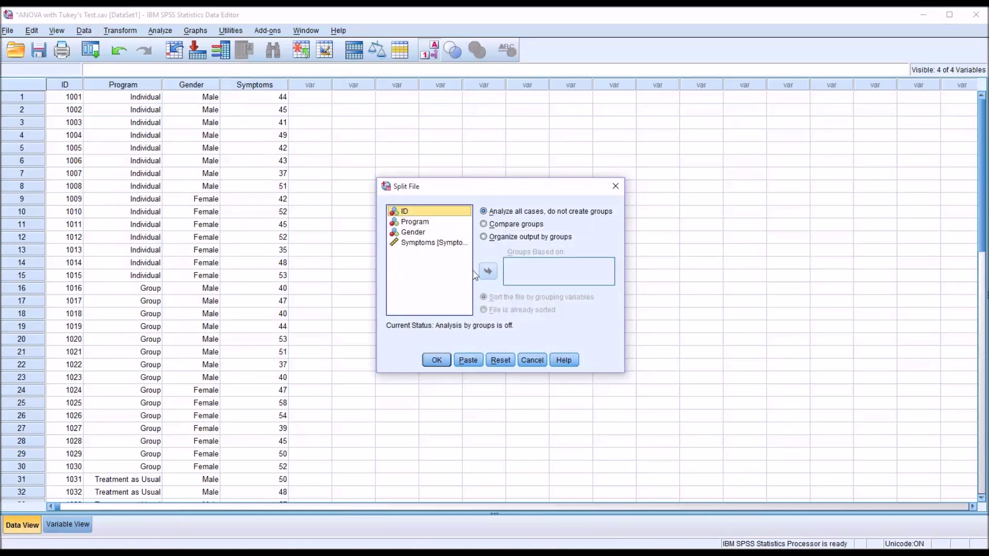
{"action": "left_click", "coordinate": [484, 237]}
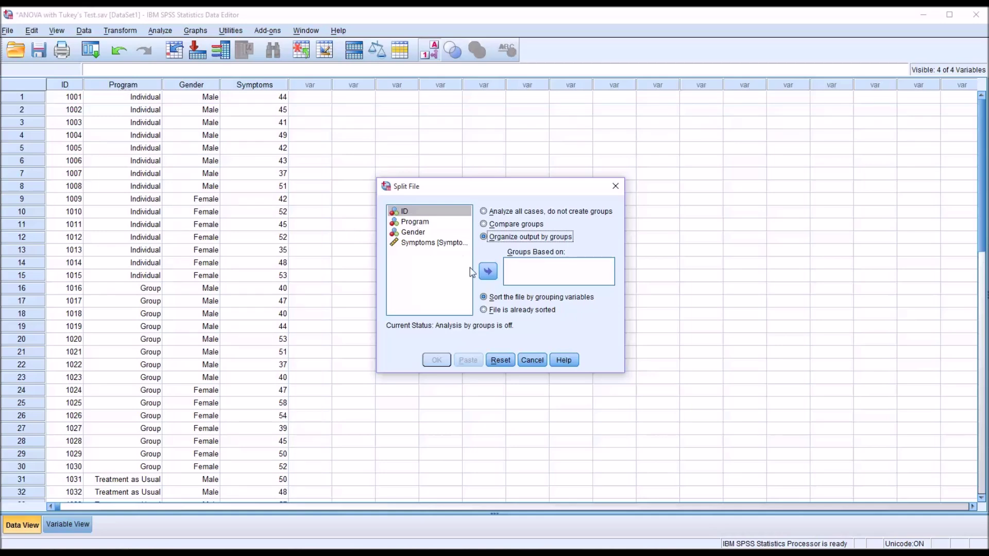
{"action": "left_click_drag", "start_coordinate": [423, 223], "coordinate": [515, 269]}
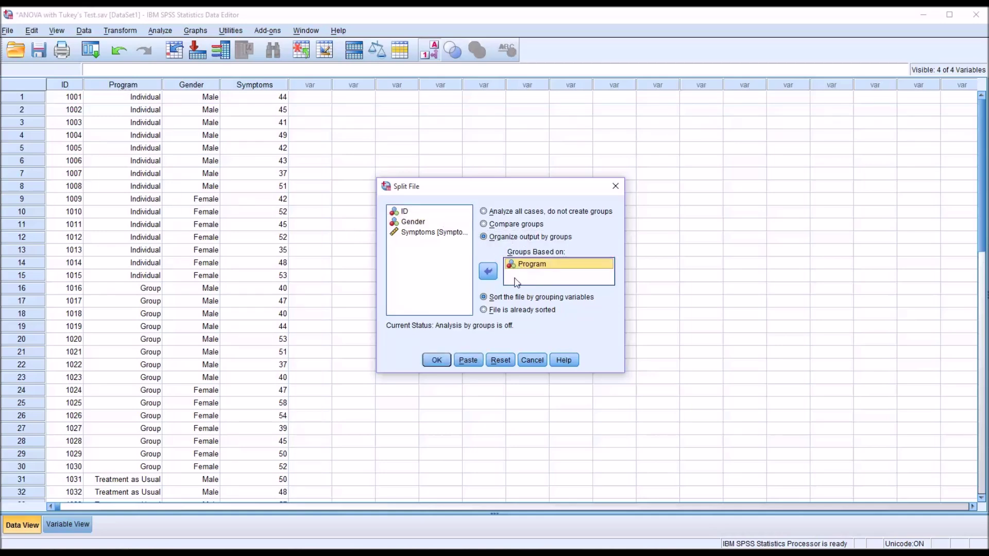
{"action": "left_click", "coordinate": [437, 360]}
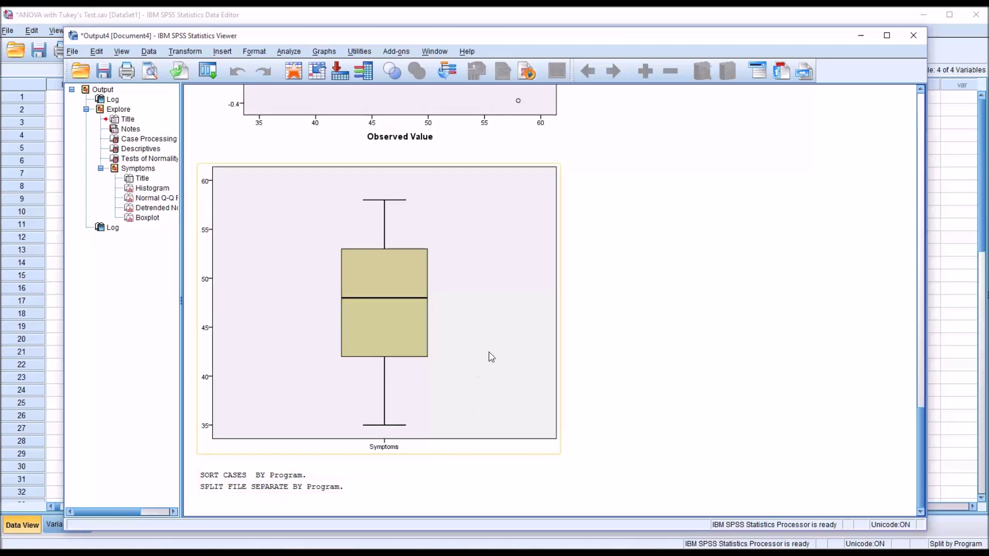
Step: Rerun the Explore analysis of Symptoms on the split file and review the normality tests for each program
{"action": "left_click", "coordinate": [313, 26]}
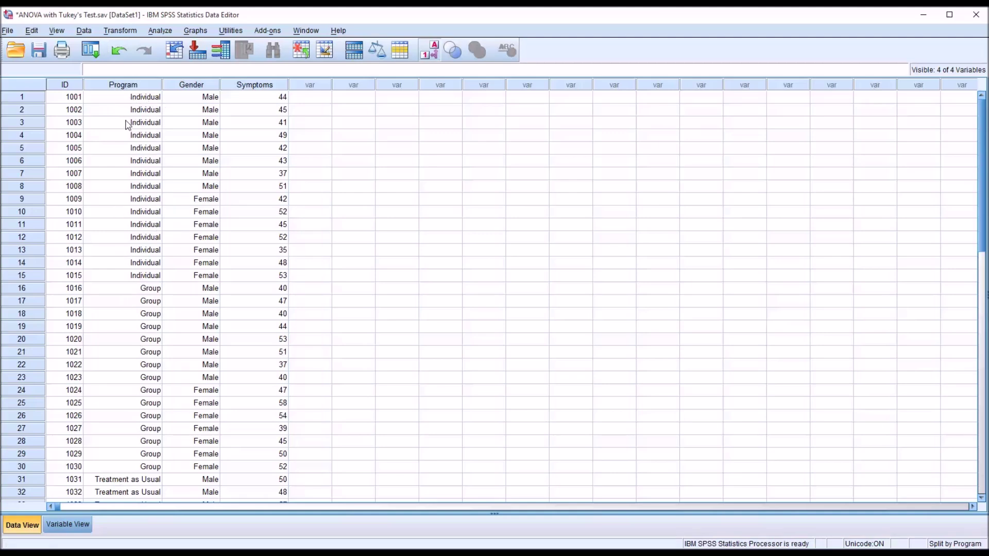
{"action": "left_click", "coordinate": [160, 32]}
{"action": "mouse_move", "coordinate": [199, 64]}
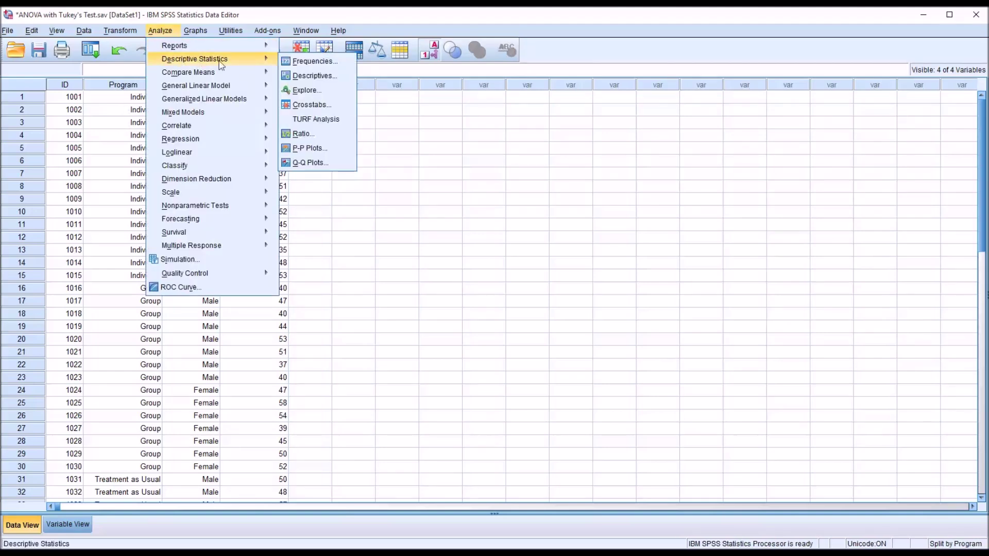
{"action": "left_click", "coordinate": [305, 91]}
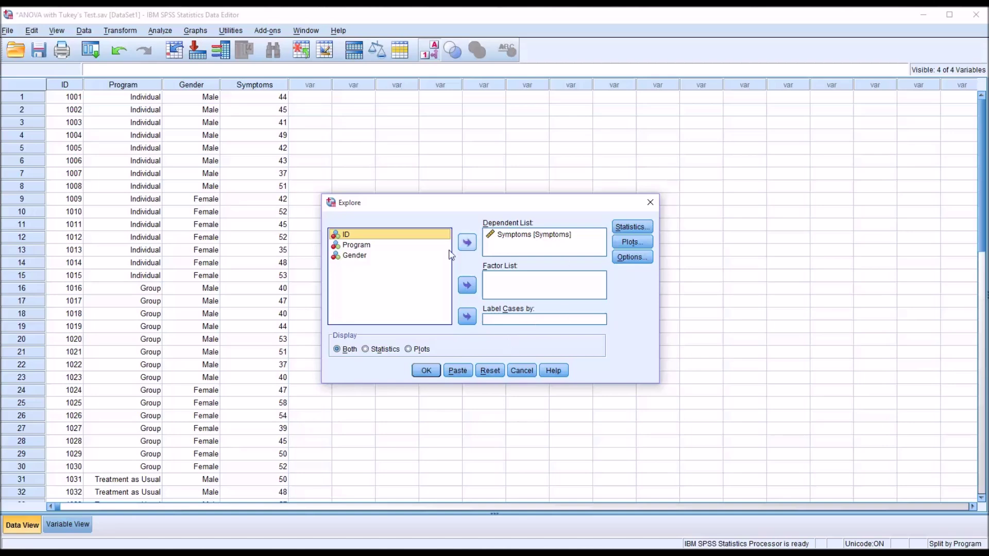
{"action": "left_click", "coordinate": [425, 371]}
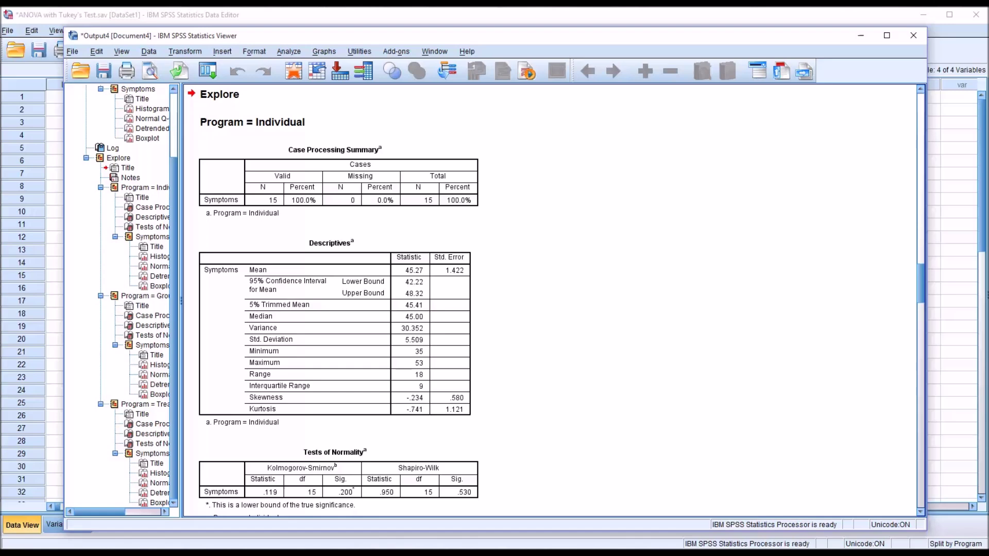
{"action": "left_click_drag", "start_coordinate": [921, 293], "coordinate": [922, 400]}
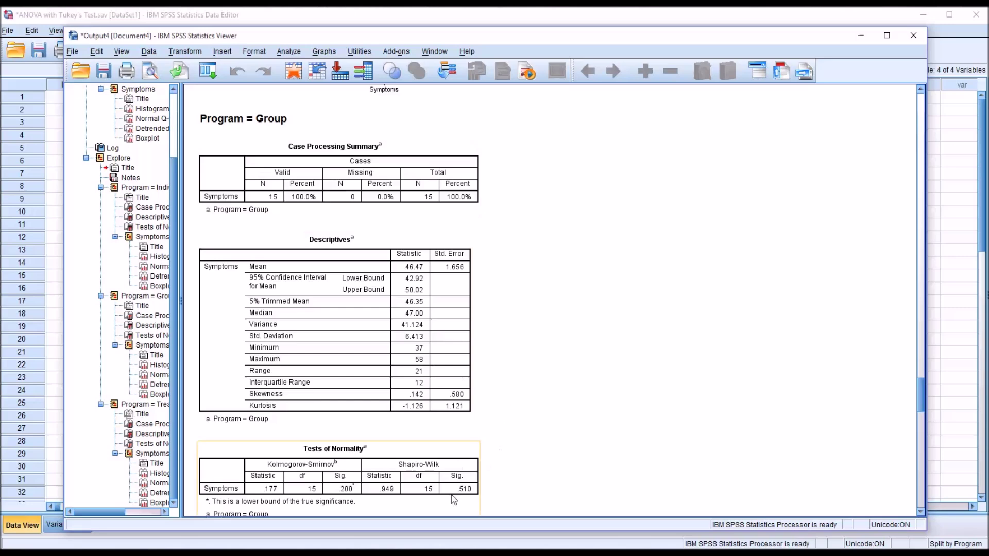
{"action": "left_click_drag", "start_coordinate": [922, 392], "coordinate": [918, 458]}
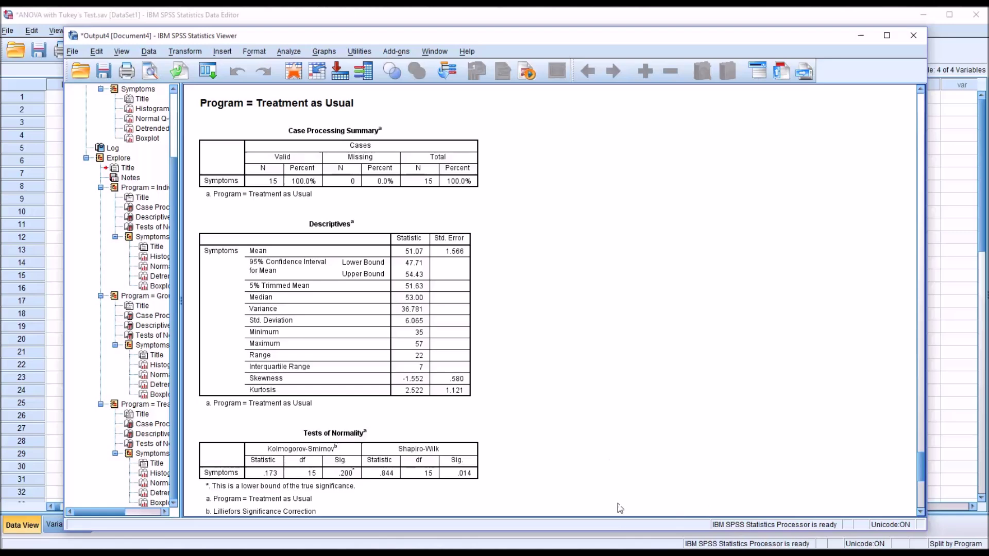
Step: Turn off the file split so all cases are analyzed together, and check the command log at the end of the output
{"action": "left_click", "coordinate": [421, 21]}
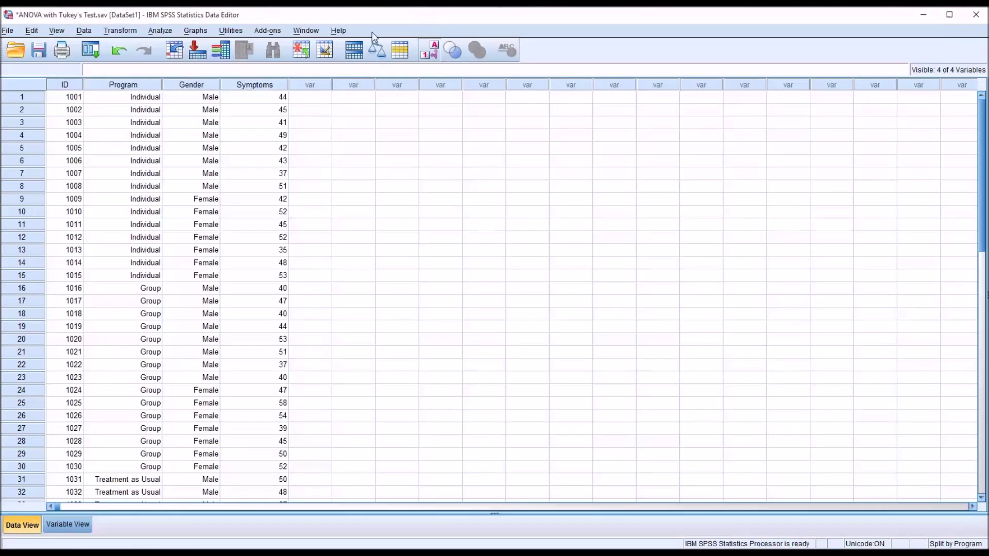
{"action": "left_click", "coordinate": [84, 31]}
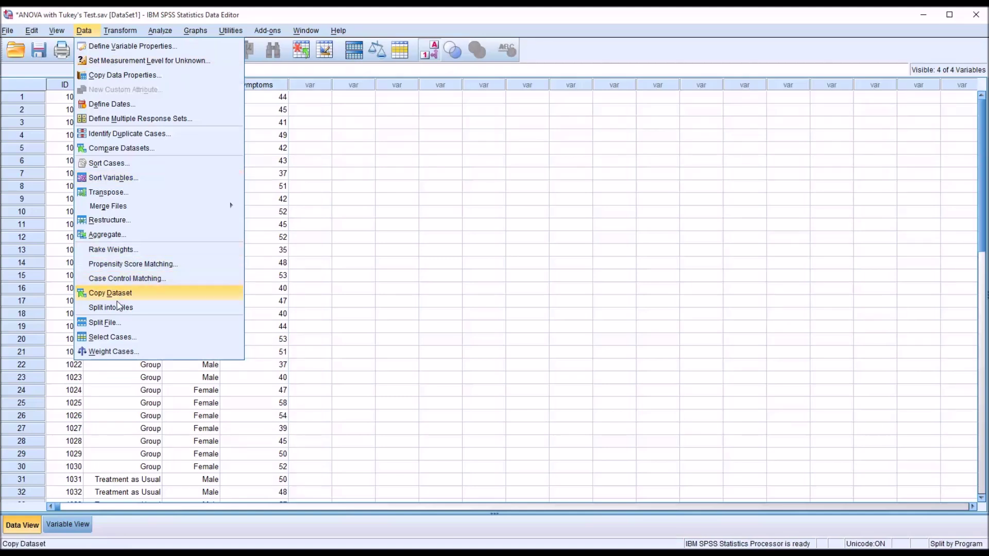
{"action": "left_click", "coordinate": [135, 325]}
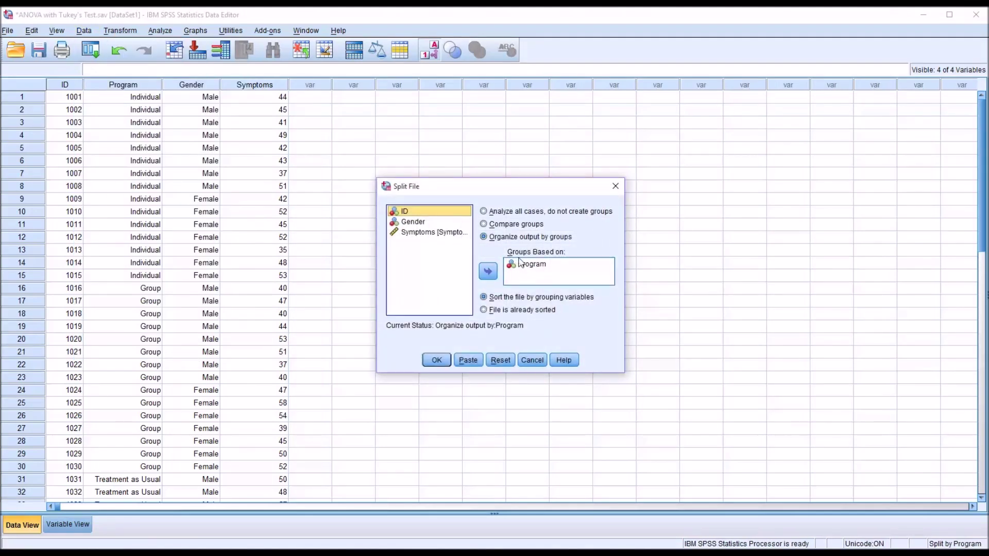
{"action": "left_click", "coordinate": [483, 211]}
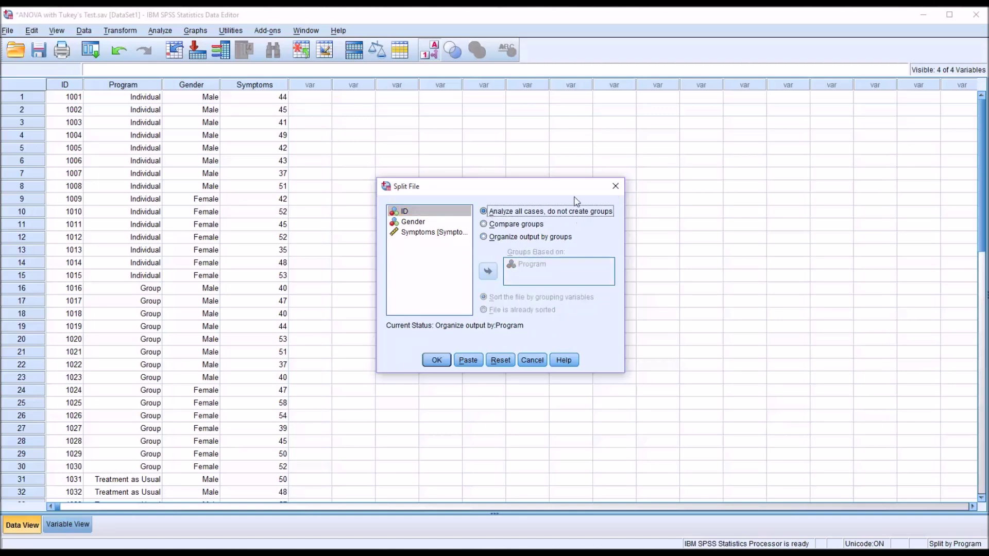
{"action": "left_click", "coordinate": [437, 361]}
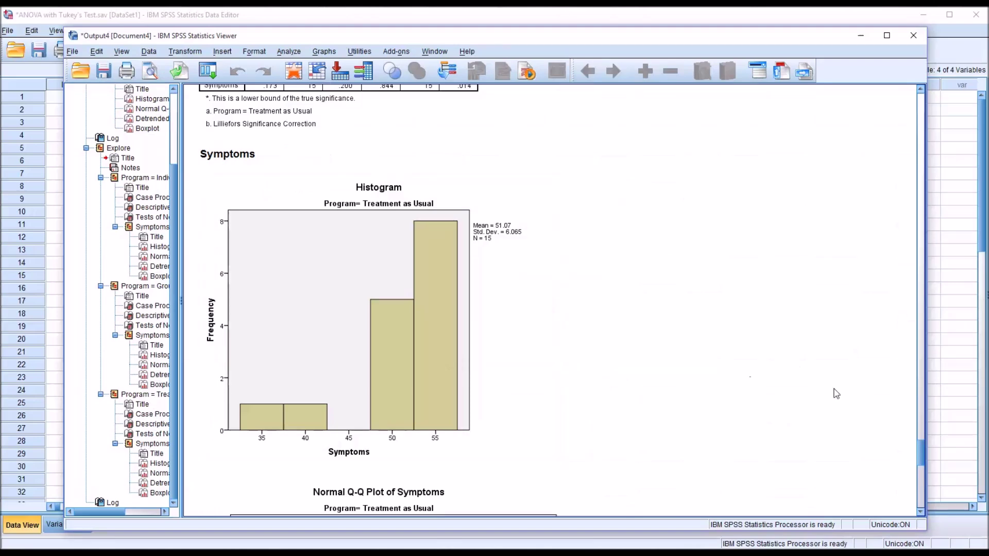
{"action": "left_click_drag", "start_coordinate": [922, 451], "coordinate": [911, 508]}
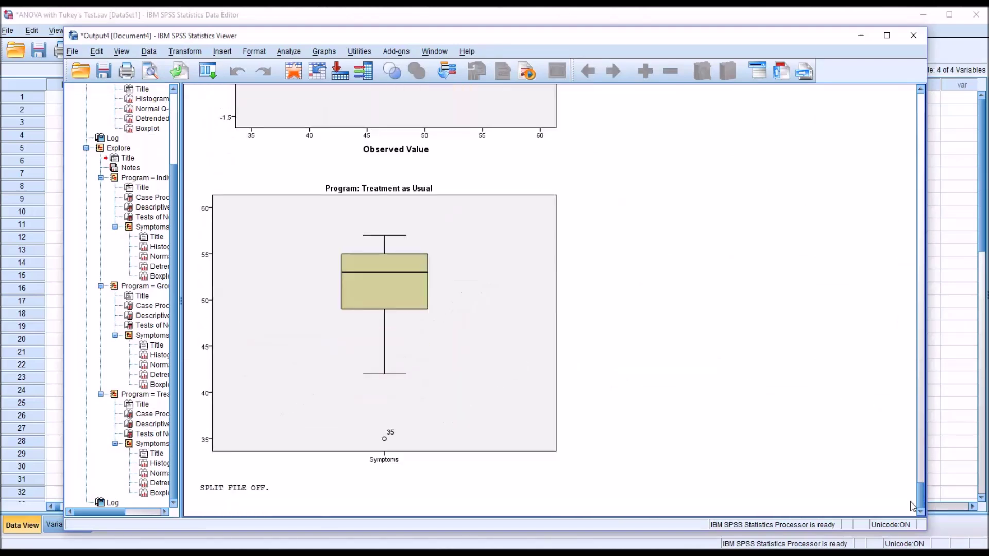
{"action": "left_click", "coordinate": [235, 494]}
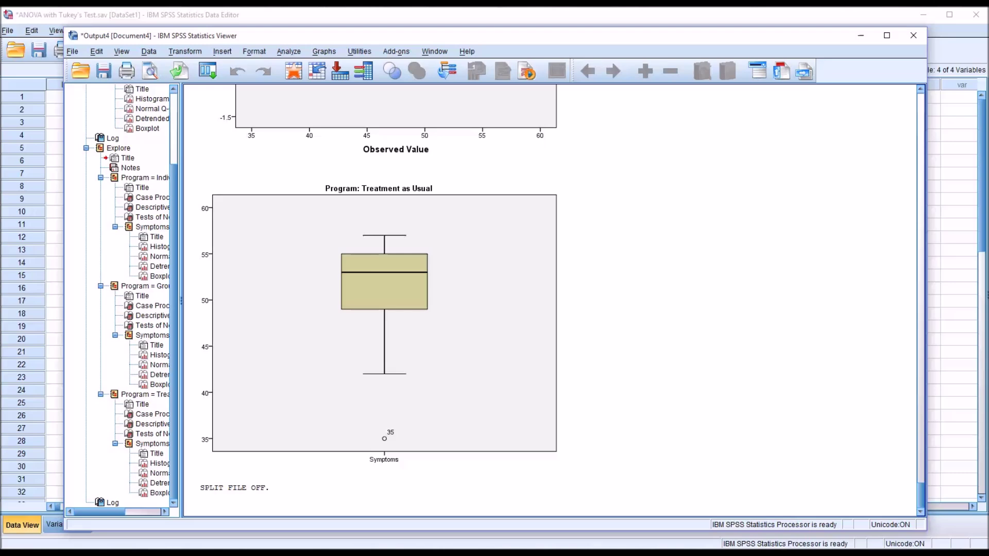
Step: Start a General Linear Model Univariate analysis with Symptoms as the dependent variable and Program as the fixed factor
{"action": "left_click", "coordinate": [332, 23]}
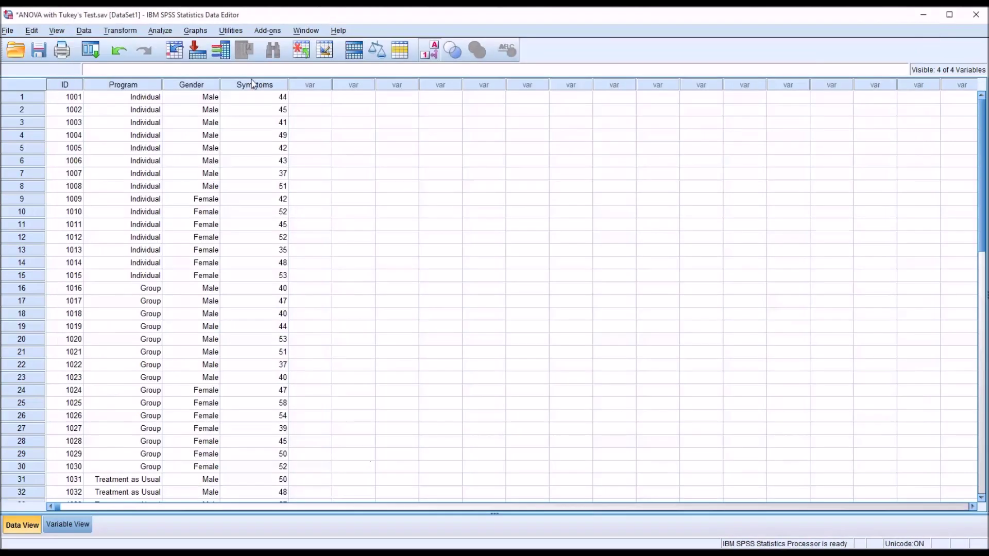
{"action": "left_click", "coordinate": [158, 31]}
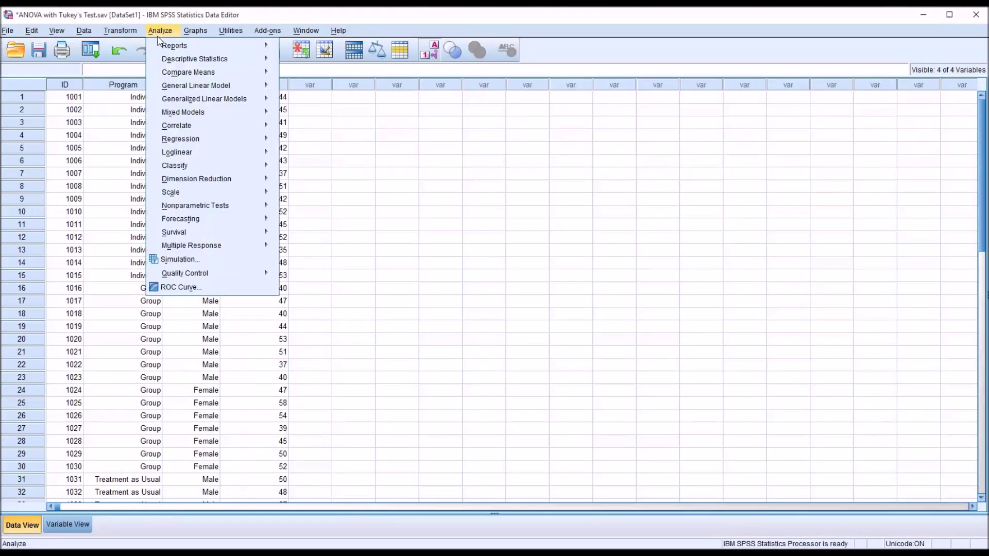
{"action": "mouse_move", "coordinate": [192, 92]}
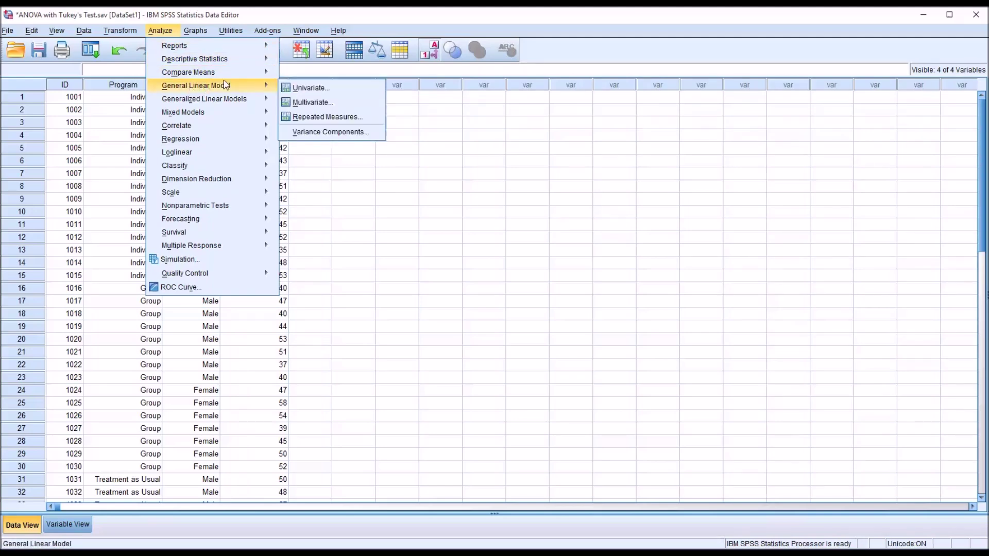
{"action": "left_click", "coordinate": [304, 90]}
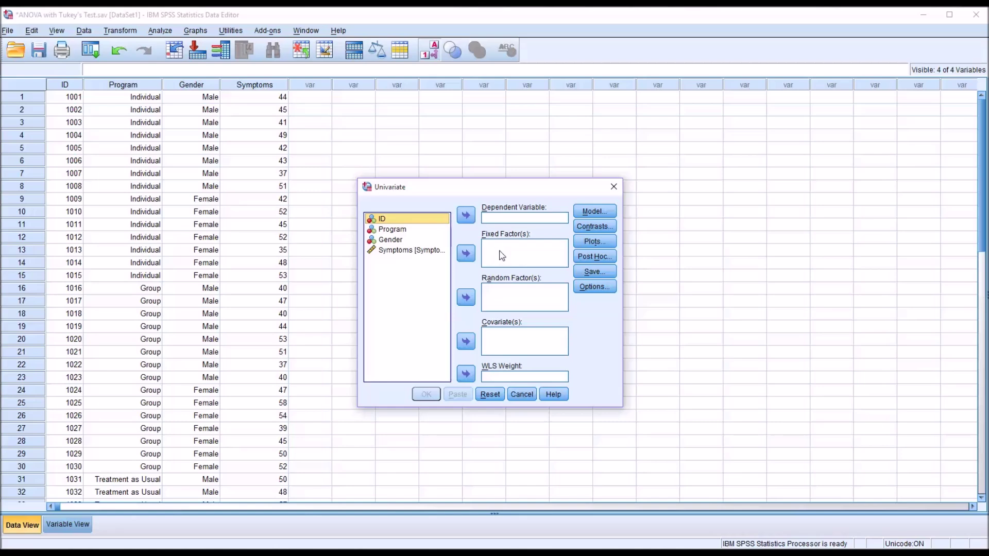
{"action": "left_click_drag", "start_coordinate": [392, 230], "coordinate": [494, 255]}
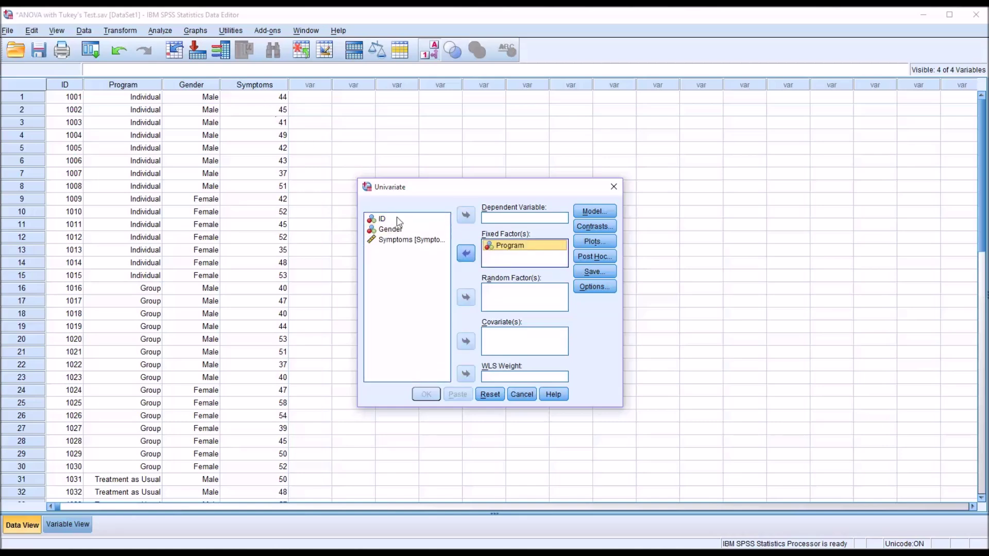
{"action": "left_click_drag", "start_coordinate": [396, 242], "coordinate": [496, 221]}
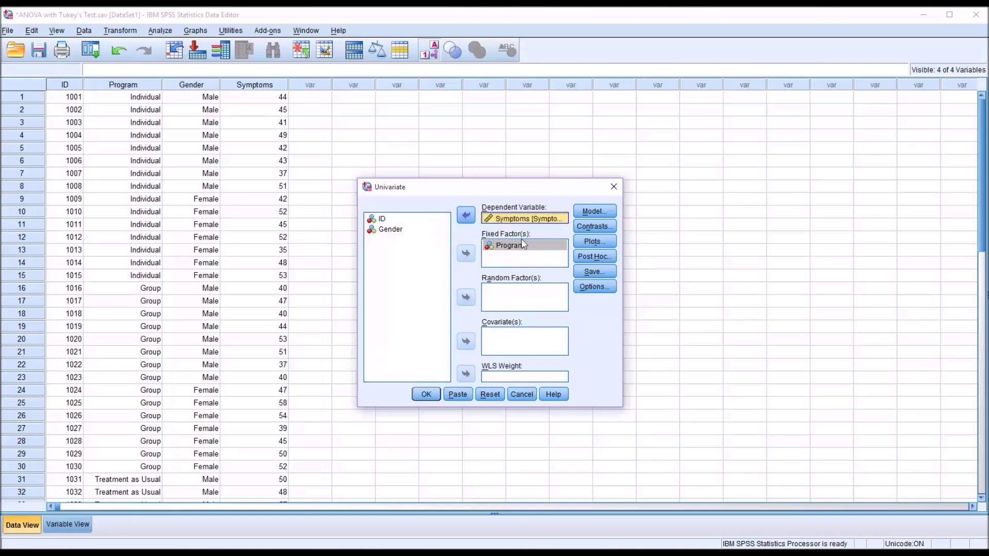
Step: Check the Model and Contrasts settings of the Univariate analysis without changing them
{"action": "left_click", "coordinate": [587, 213]}
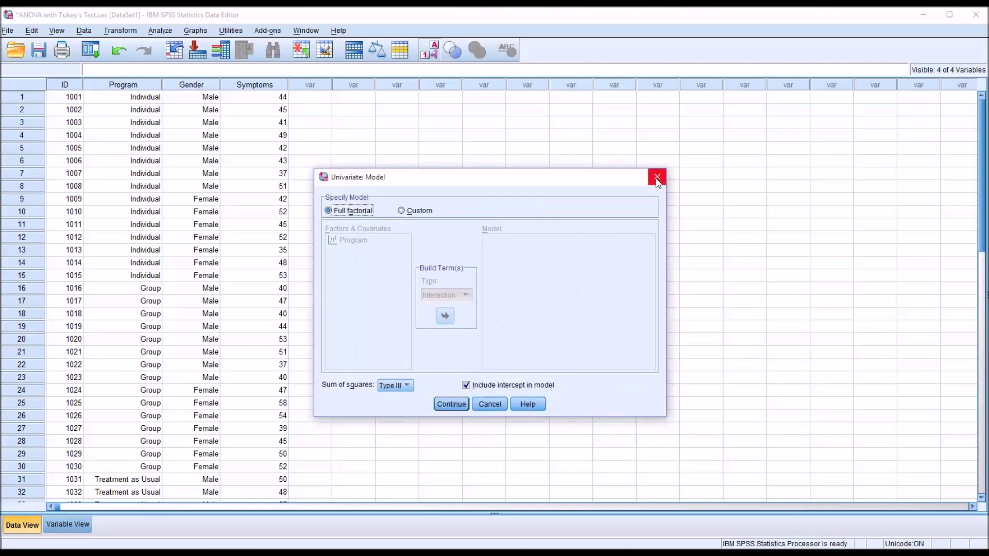
{"action": "left_click", "coordinate": [657, 180]}
{"action": "left_click", "coordinate": [596, 227]}
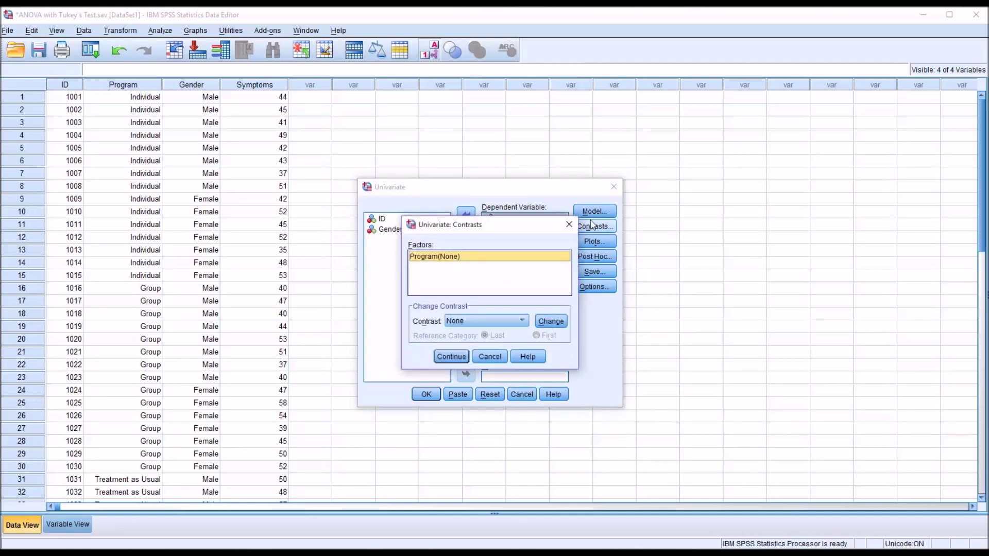
{"action": "left_click", "coordinate": [569, 225]}
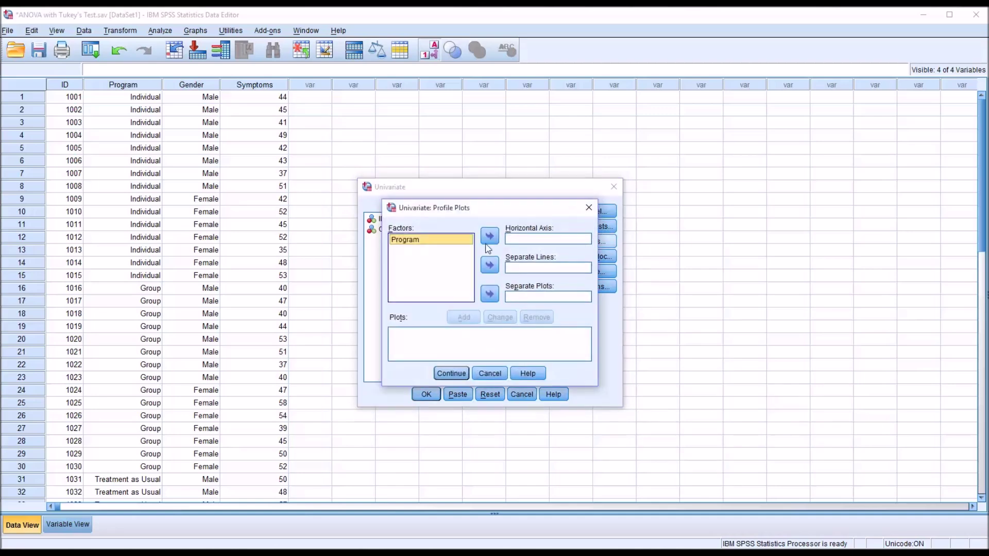
Step: Add a profile plot with Program on the horizontal axis to the Univariate analysis
{"action": "left_click", "coordinate": [490, 238]}
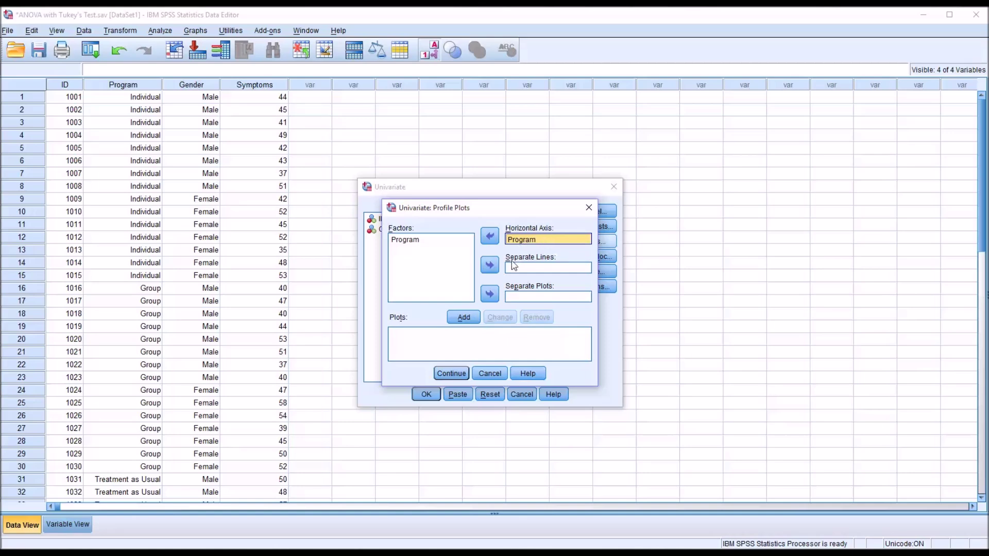
{"action": "left_click", "coordinate": [464, 317]}
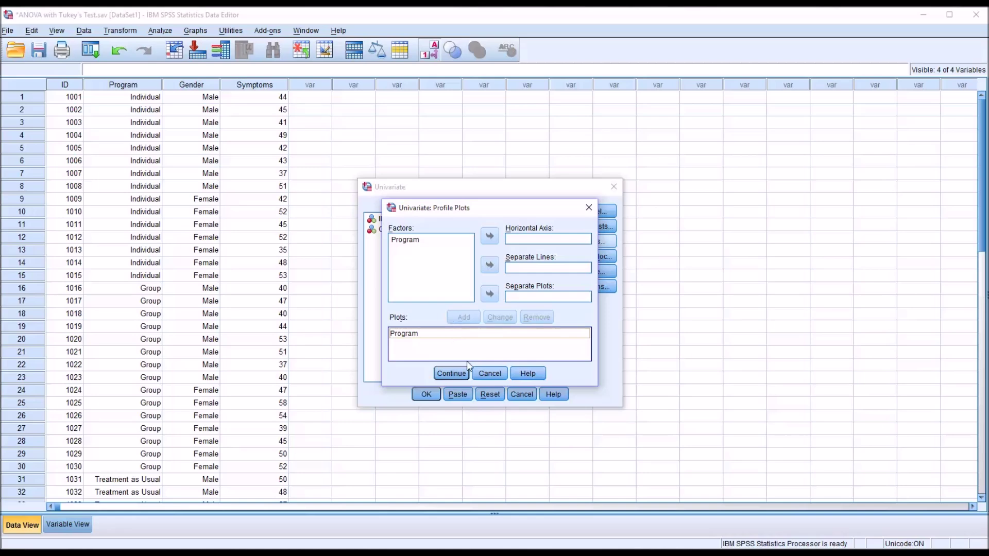
{"action": "left_click", "coordinate": [451, 373]}
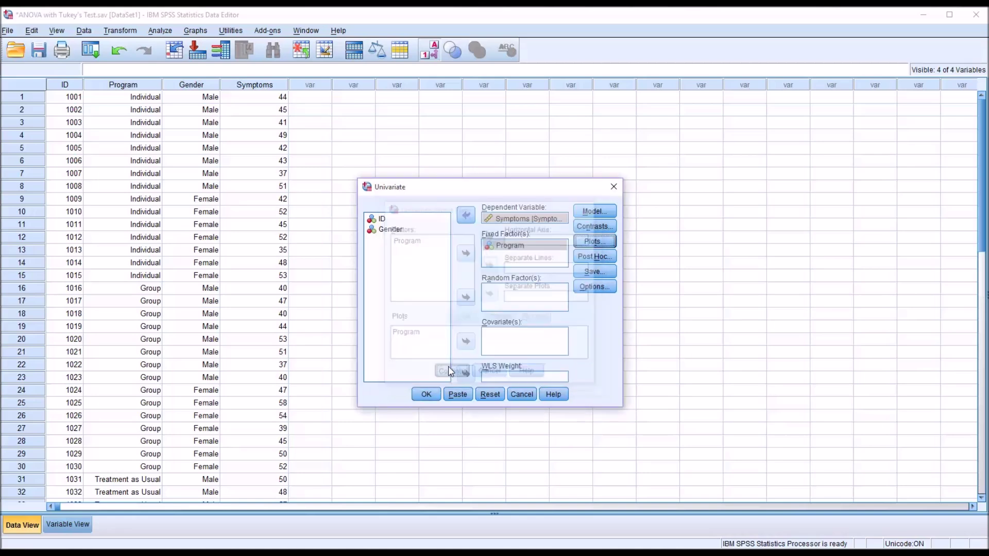
Step: Request Tukey post hoc comparisons for Program in the Univariate analysis
{"action": "left_click", "coordinate": [583, 256]}
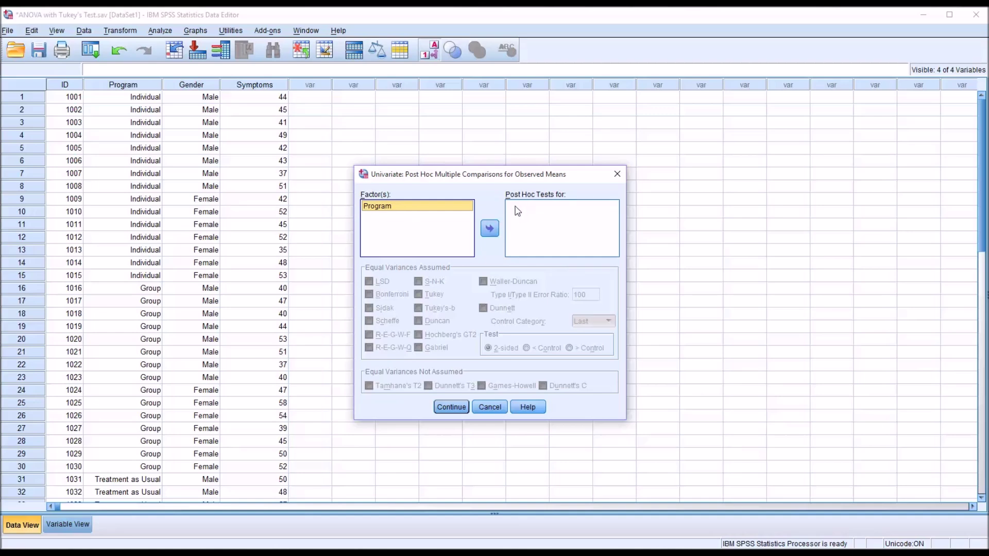
{"action": "left_click", "coordinate": [492, 229]}
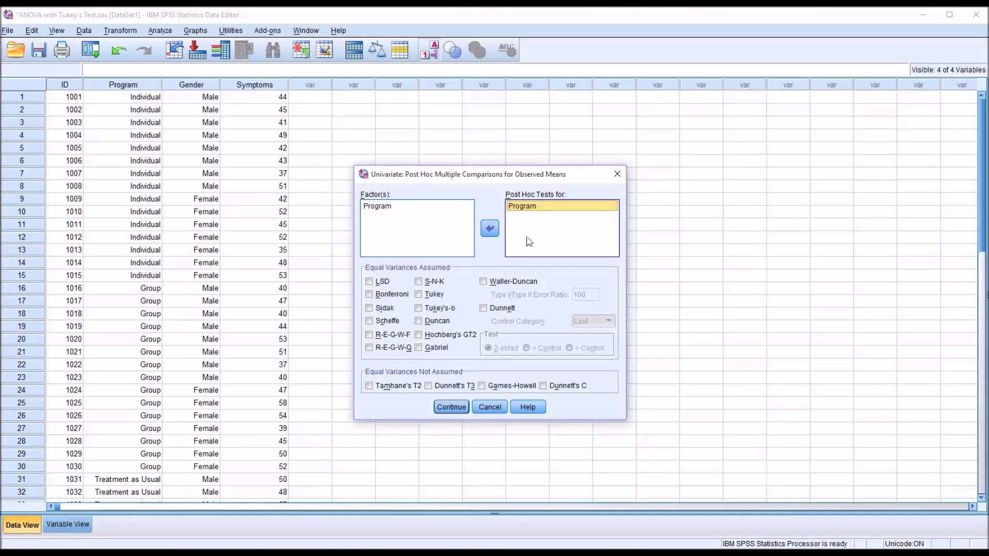
{"action": "left_click", "coordinate": [420, 295]}
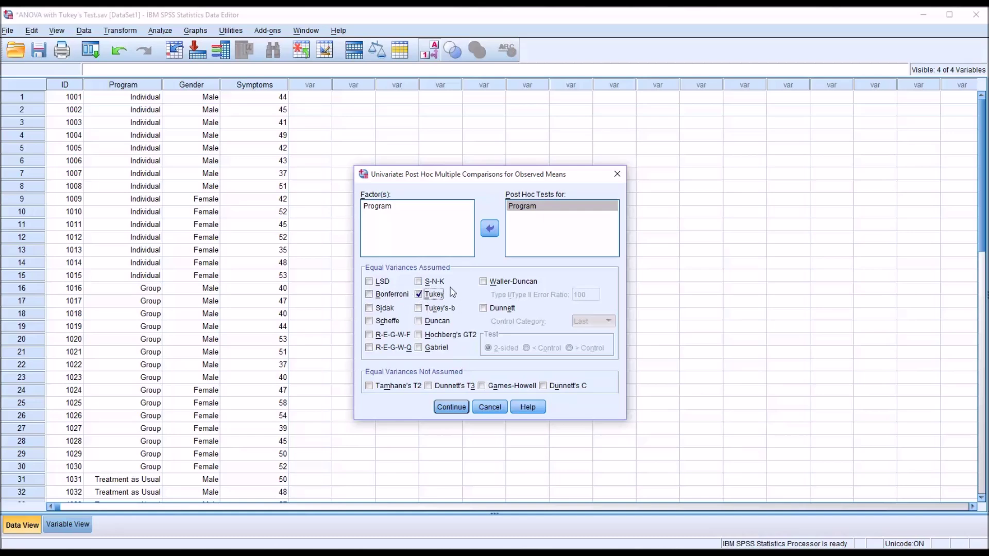
{"action": "left_click", "coordinate": [450, 407]}
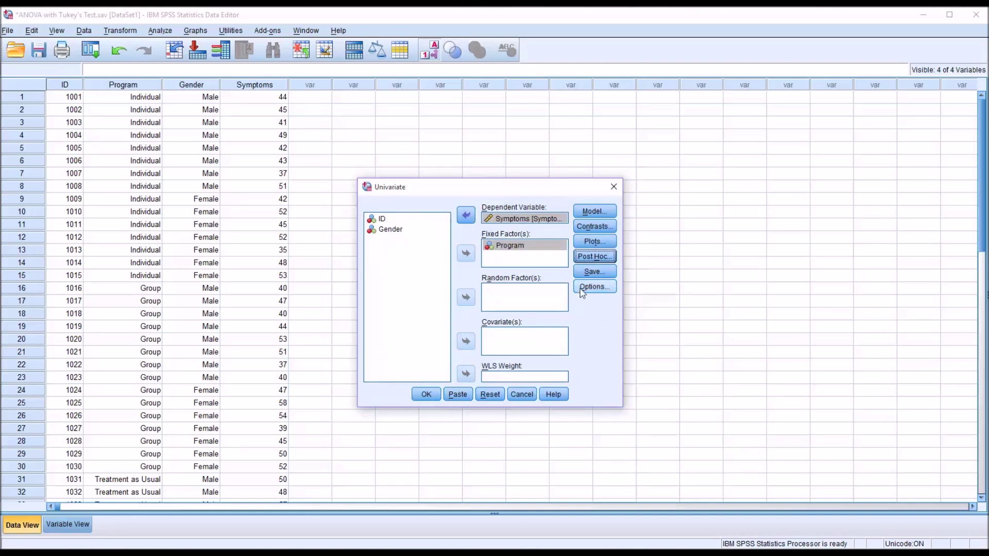
Step: Request estimated marginal means for (OVERALL) and Program, comparing main effects with a Bonferroni confidence interval adjustment
{"action": "left_click", "coordinate": [588, 273]}
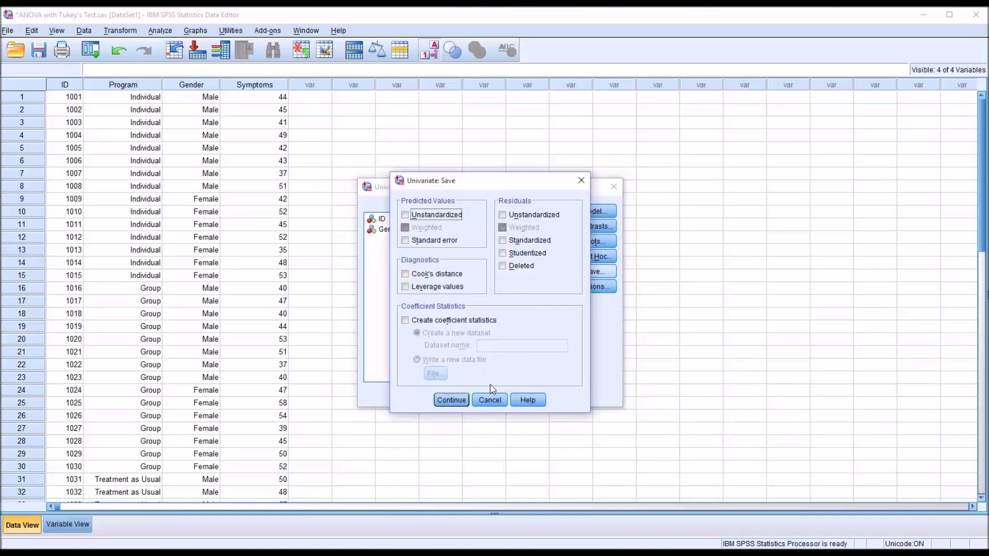
{"action": "left_click", "coordinate": [490, 400]}
{"action": "left_click", "coordinate": [593, 288]}
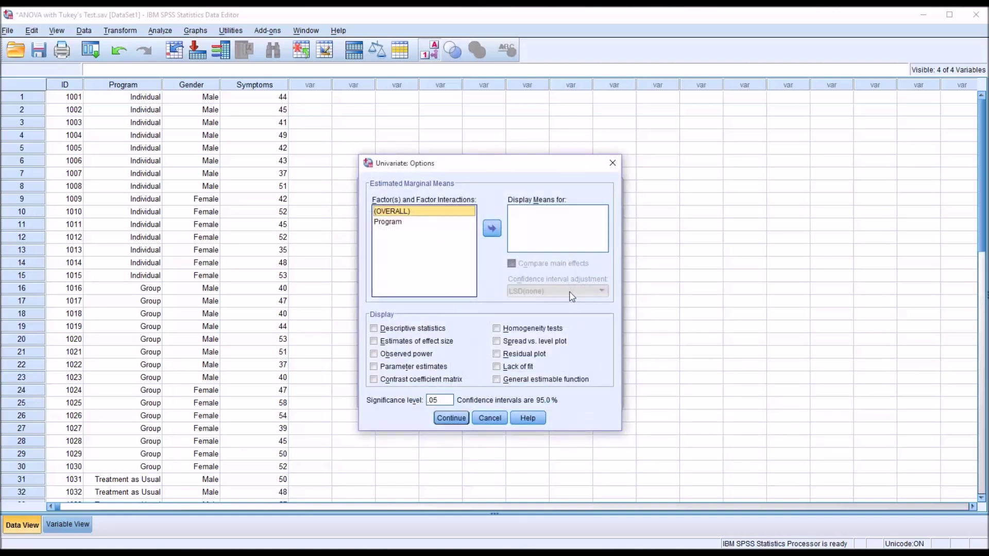
{"action": "left_click", "coordinate": [492, 228]}
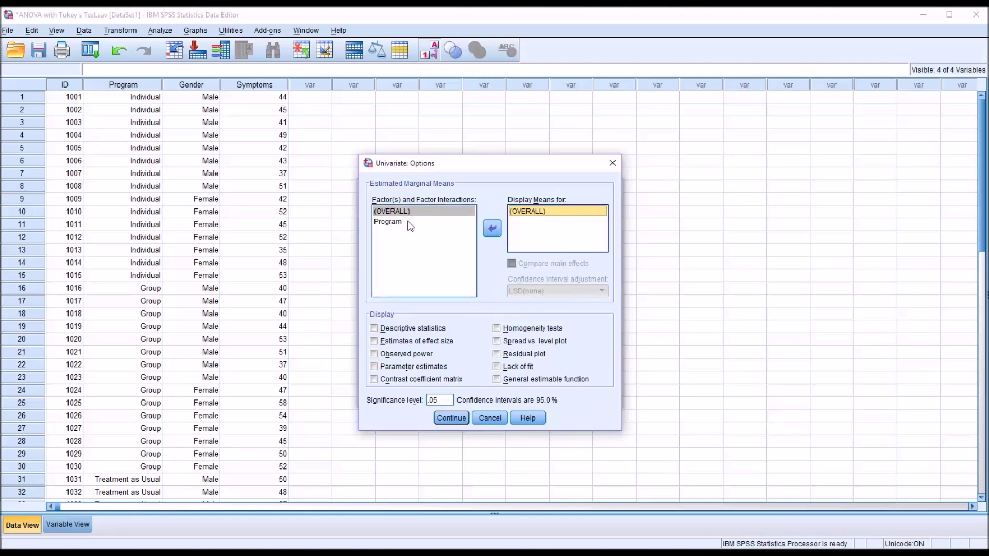
{"action": "left_click", "coordinate": [409, 222]}
{"action": "left_click", "coordinate": [491, 229]}
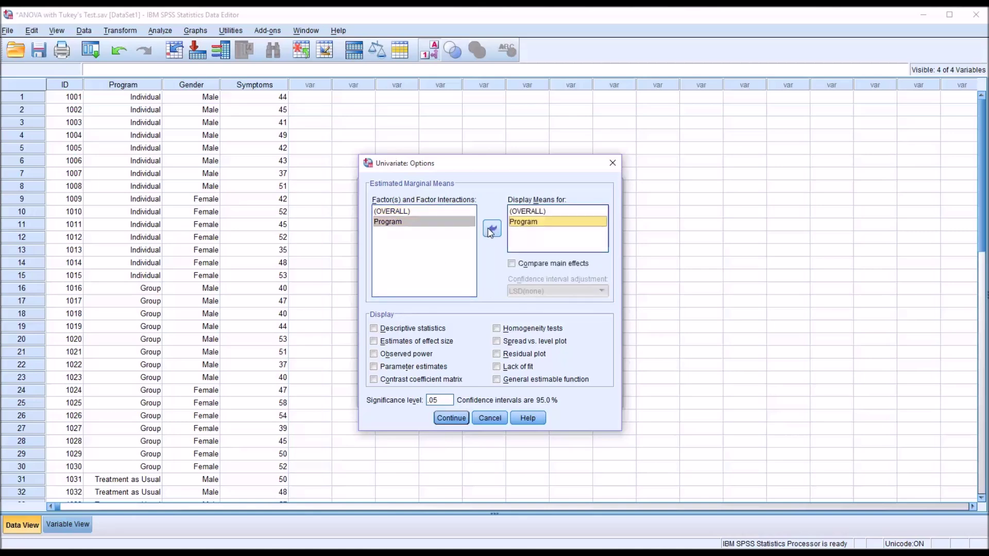
{"action": "left_click", "coordinate": [512, 264]}
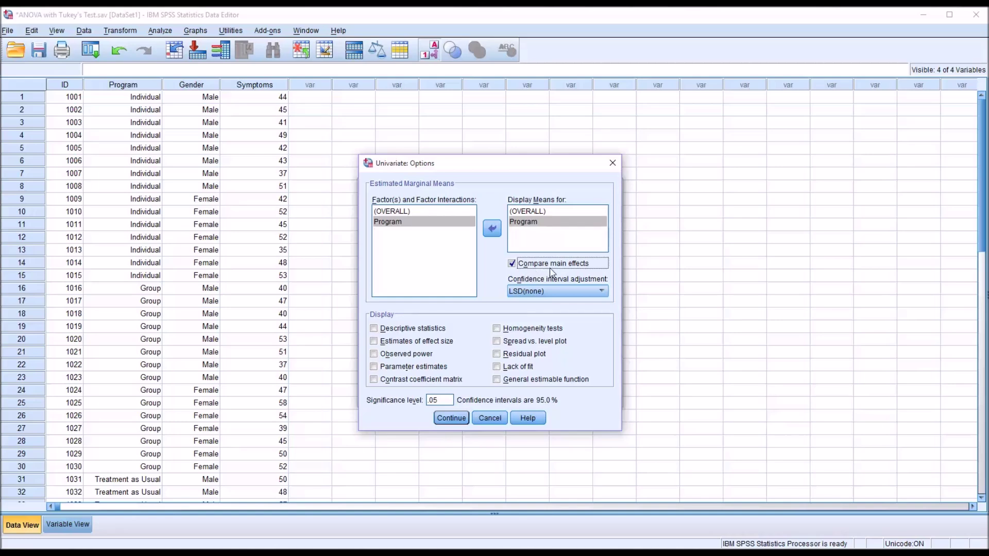
{"action": "left_click", "coordinate": [601, 291]}
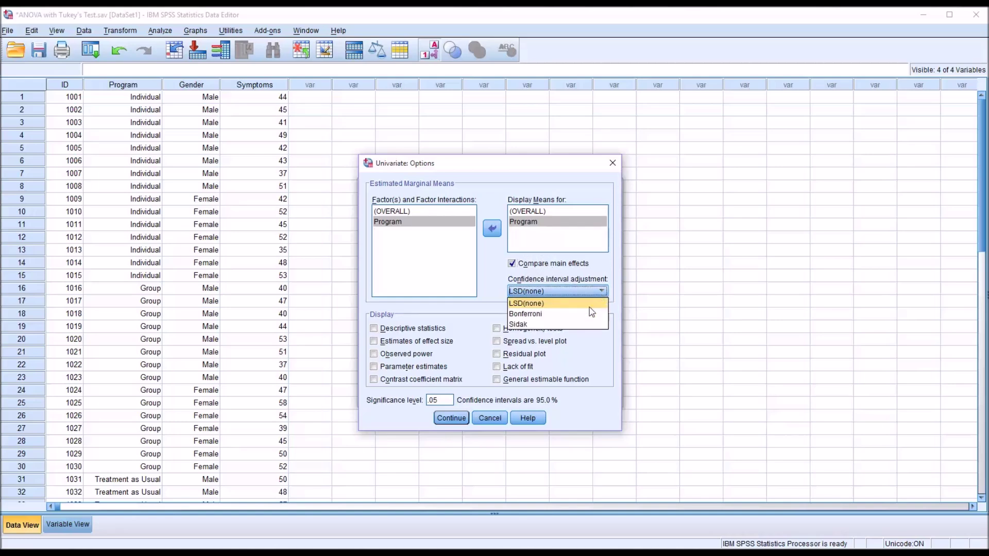
{"action": "left_click", "coordinate": [590, 314]}
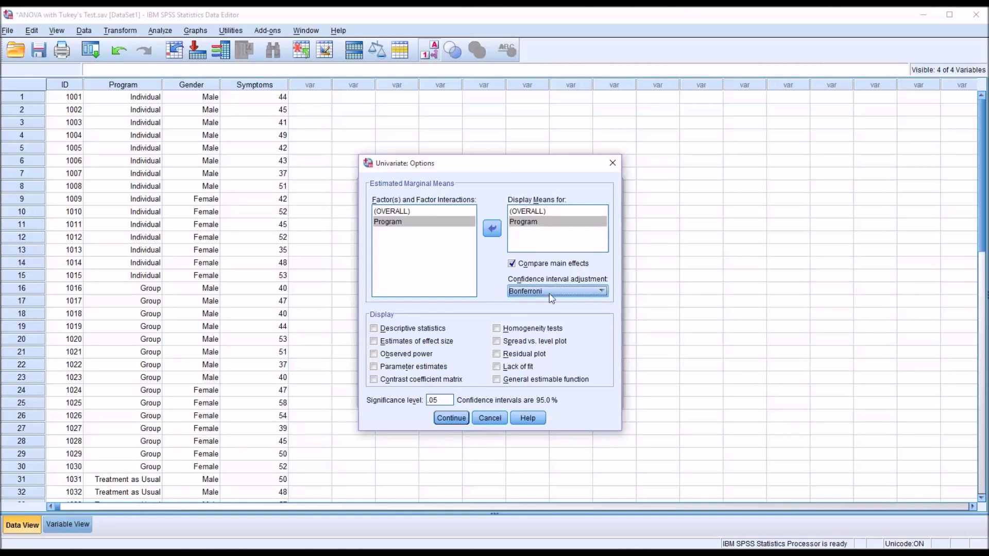
Step: Include descriptive statistics, estimates of effect size and homogeneity tests in the output, and run the Univariate analysis
{"action": "left_click", "coordinate": [374, 330]}
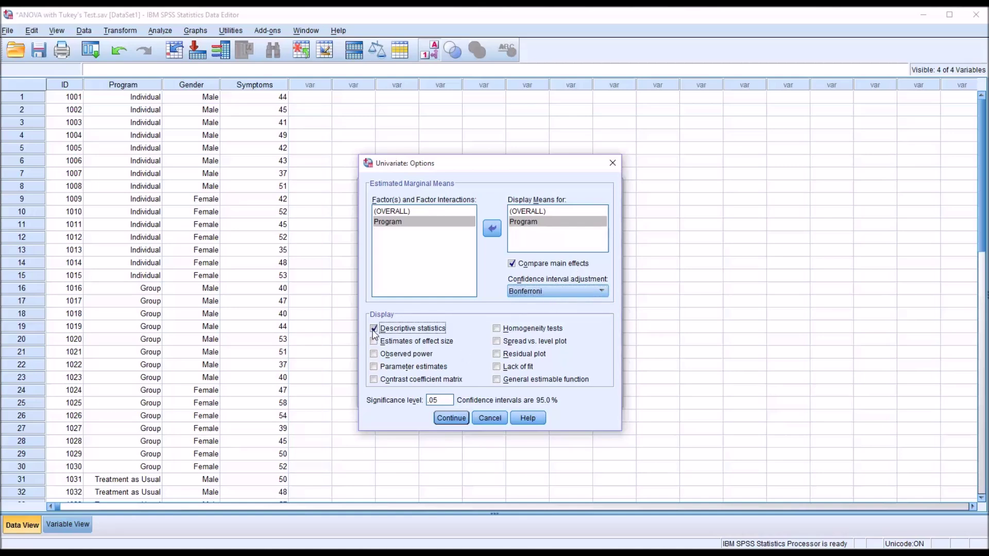
{"action": "left_click", "coordinate": [374, 342]}
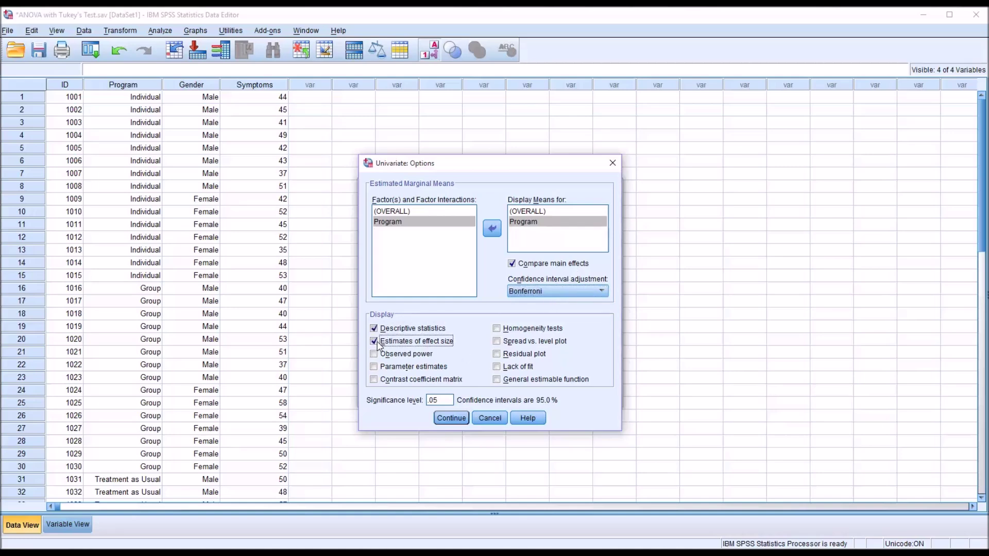
{"action": "left_click", "coordinate": [497, 329]}
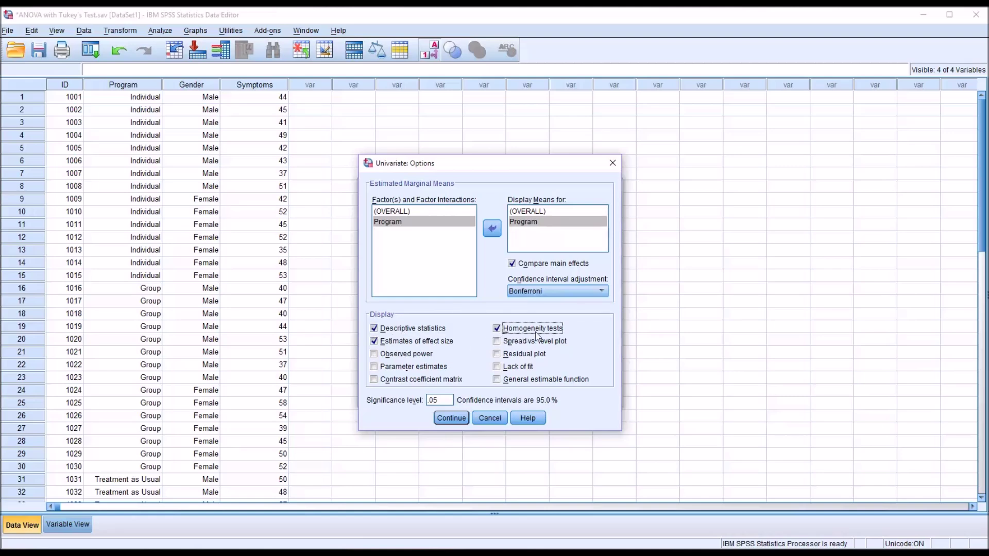
{"action": "left_click", "coordinate": [452, 419]}
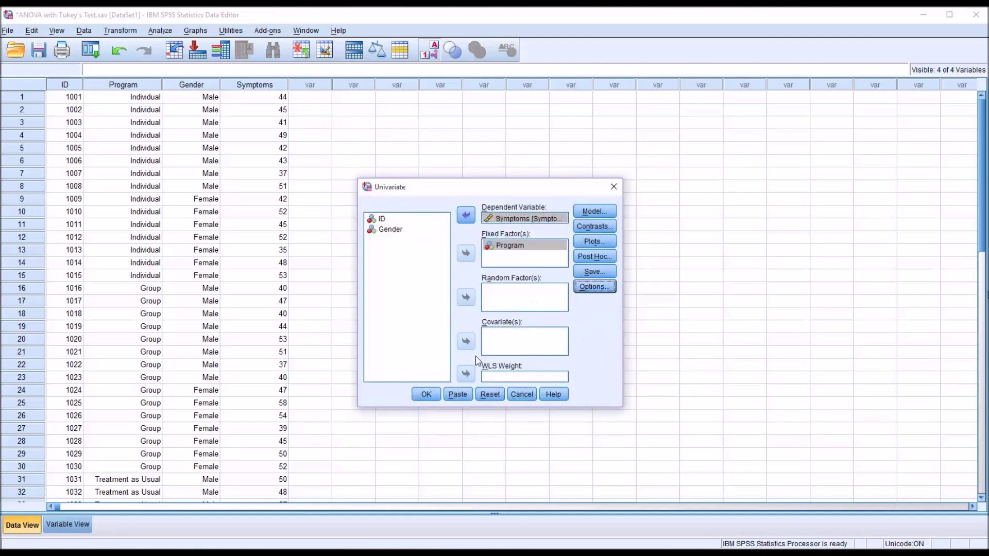
{"action": "left_click", "coordinate": [430, 395]}
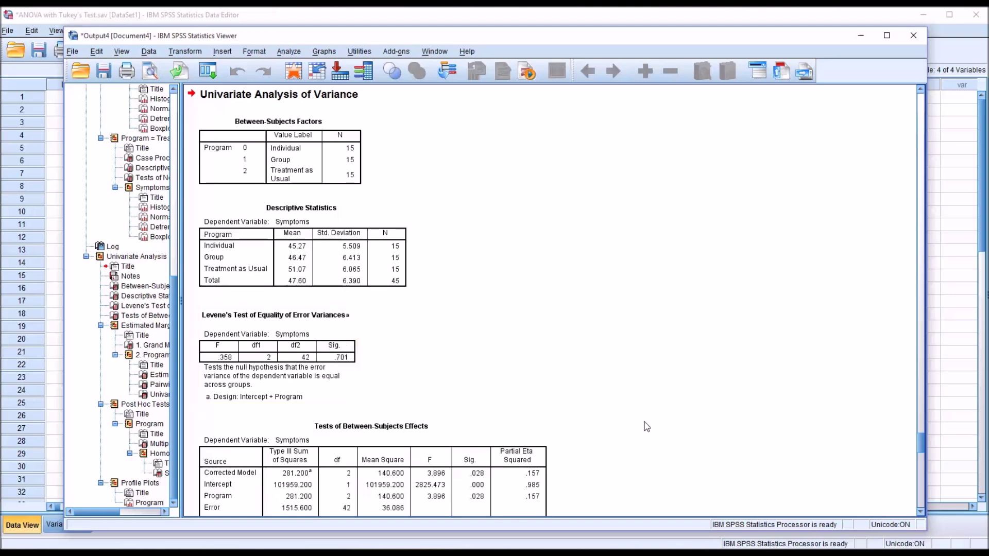
Step: Examine the Univariate output from the descriptive statistics, Levene's test and between-subjects effects through the Bonferroni pairwise and Tukey HSD comparisons
{"action": "scroll", "coordinate": [644, 426], "scroll_direction": "up", "scroll_amount": 1}
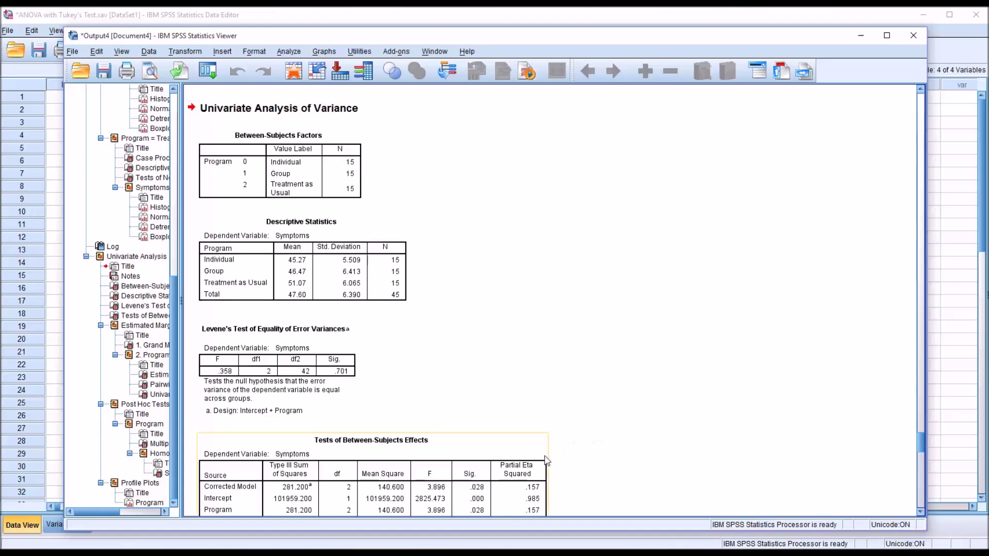
{"action": "left_click_drag", "start_coordinate": [920, 443], "coordinate": [920, 466]}
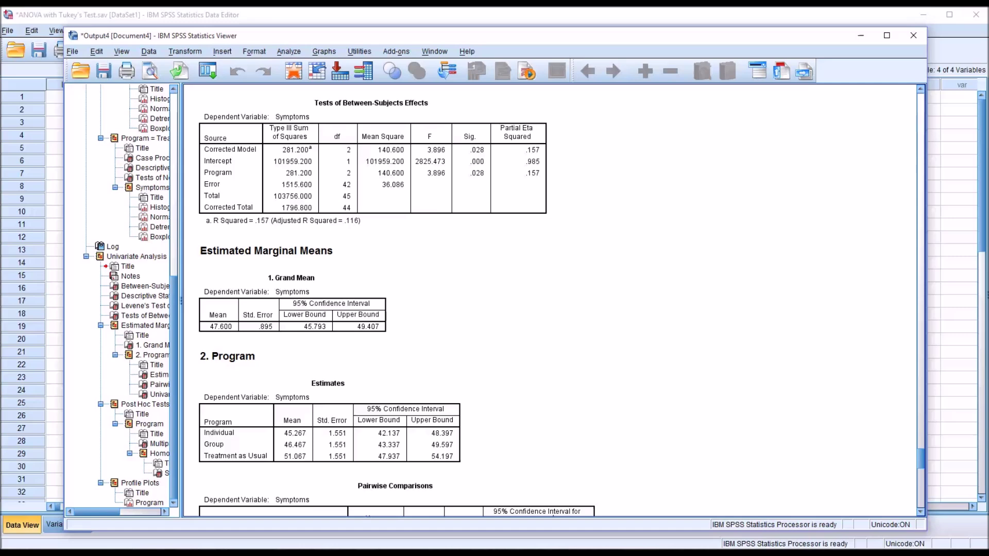
{"action": "left_click", "coordinate": [208, 179]}
{"action": "left_click_drag", "start_coordinate": [917, 454], "coordinate": [920, 472]}
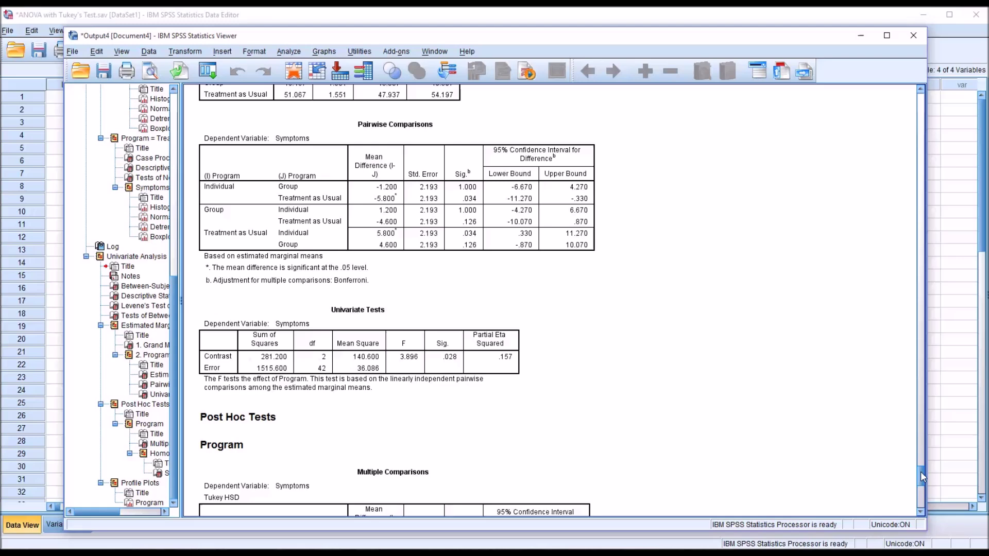
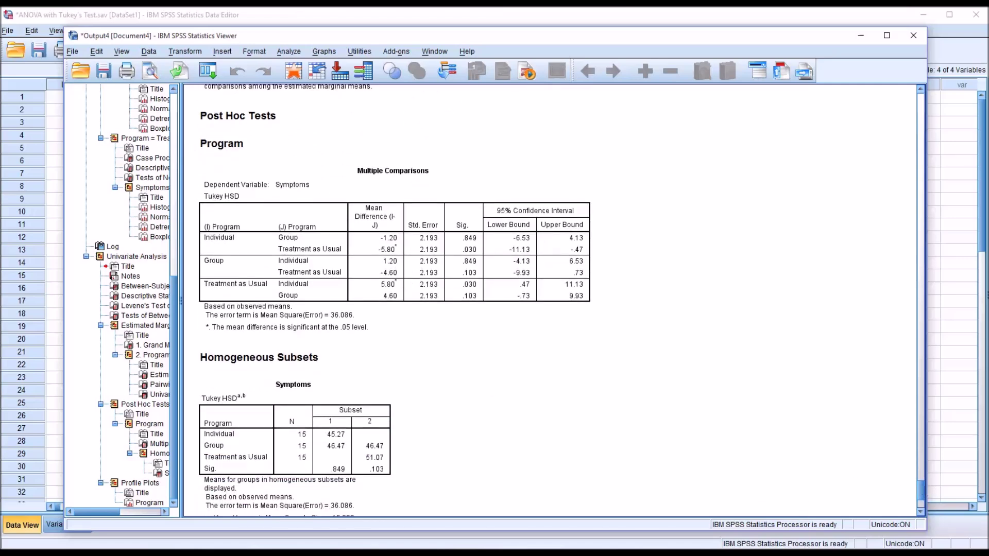
{"action": "left_click", "coordinate": [294, 252]}
{"action": "mouse_move", "coordinate": [922, 485]}
{"action": "left_mouse_down"}
{"action": "mouse_move", "coordinate": [917, 465]}
{"action": "mouse_move", "coordinate": [920, 483]}
{"action": "left_mouse_up"}
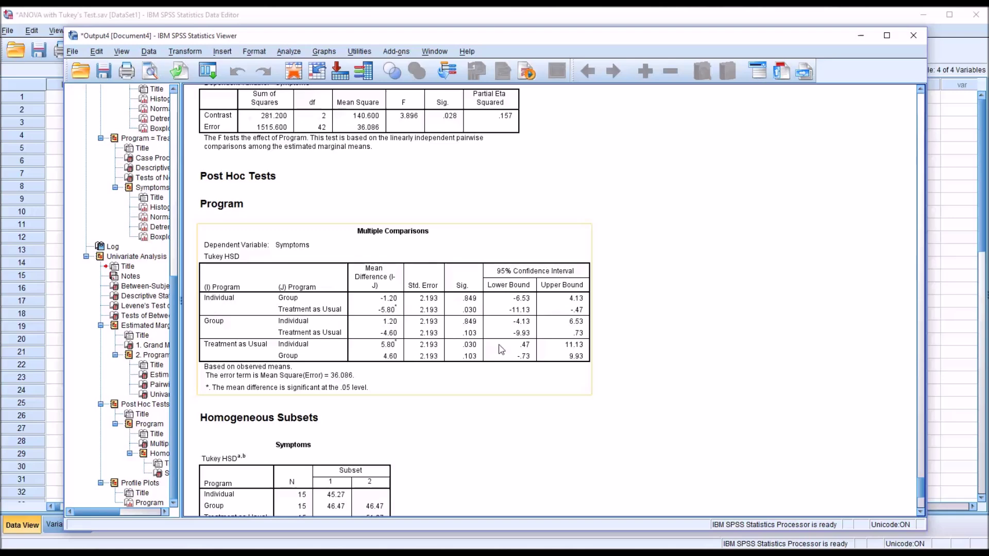
{"action": "scroll", "coordinate": [771, 431], "scroll_direction": "up", "scroll_amount": 1}
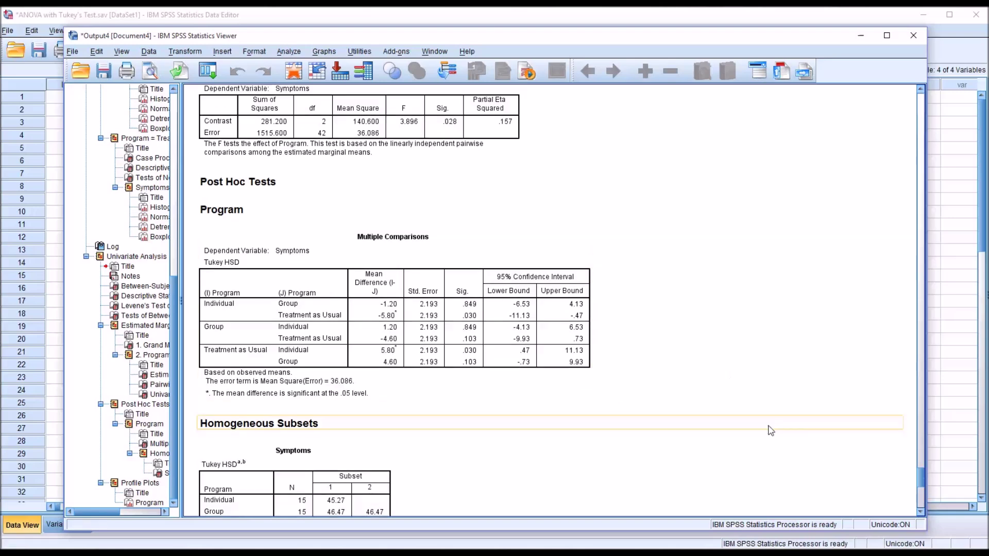
Step: Examine the profile plot of estimated marginal means of Symptoms and compare it with the program means in the Descriptive Statistics table
{"action": "left_click_drag", "start_coordinate": [924, 483], "coordinate": [921, 506]}
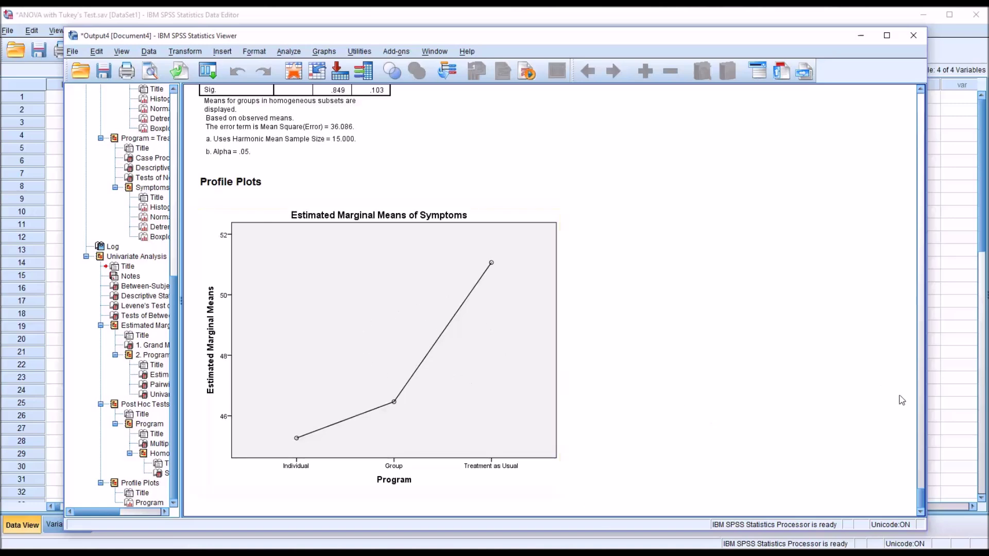
{"action": "left_click_drag", "start_coordinate": [921, 497], "coordinate": [920, 431]}
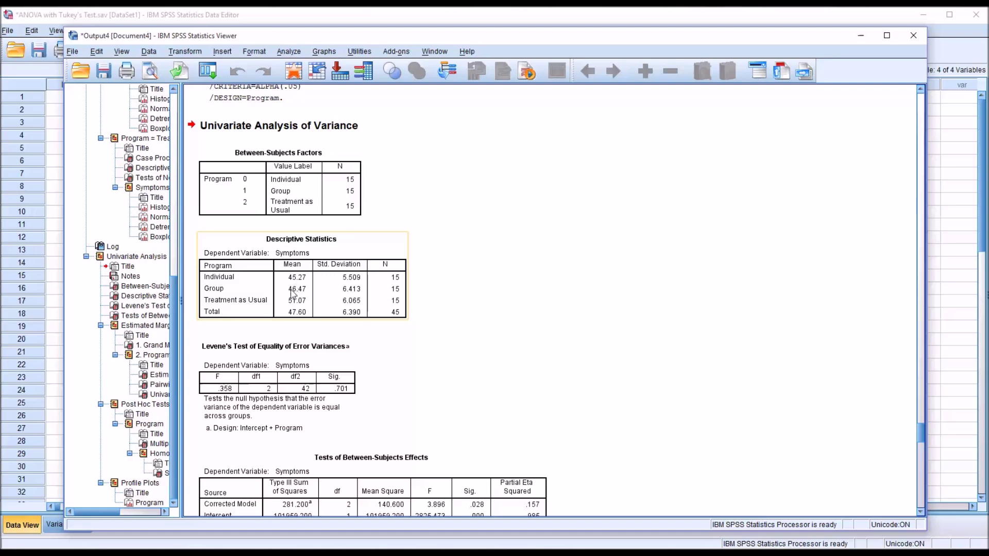
{"action": "left_click_drag", "start_coordinate": [922, 436], "coordinate": [921, 496]}
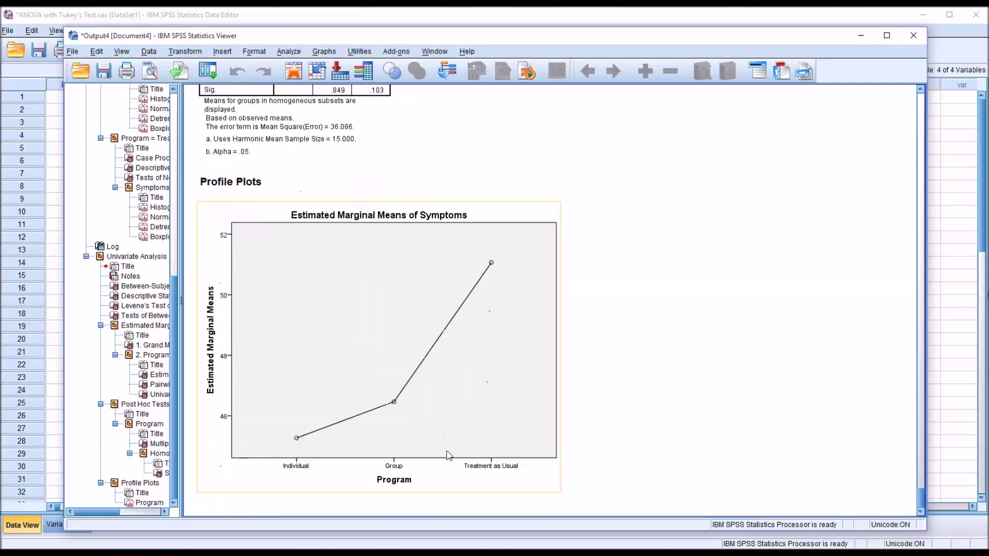